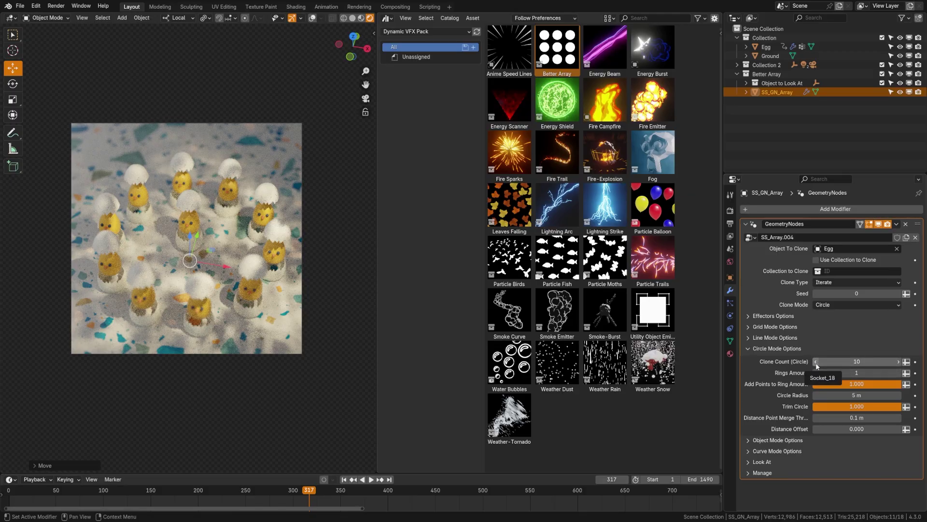
- Lower the circle clone count, trim the circle partway, and drop the Better Array asset into the scene
left_click(816, 361)
left_click(816, 361)
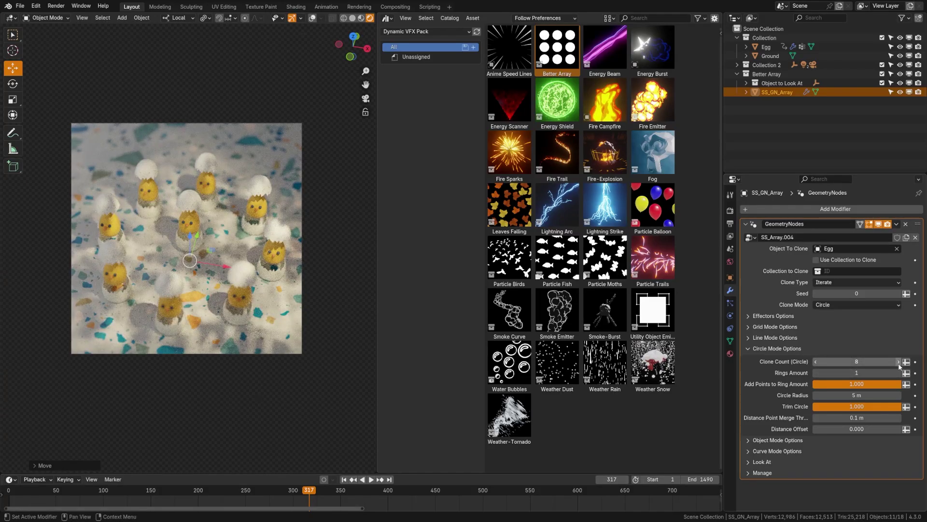
left_click_drag(889, 407, 831, 406)
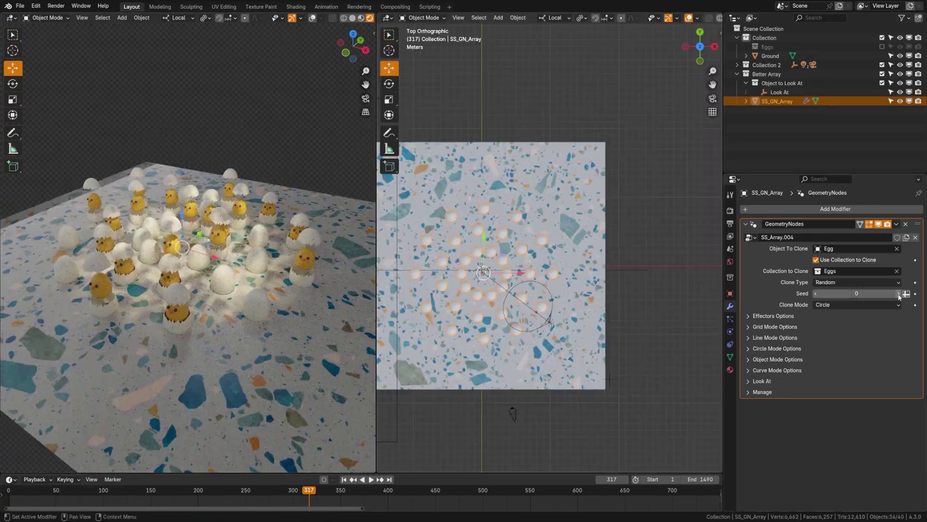
left_click(900, 293)
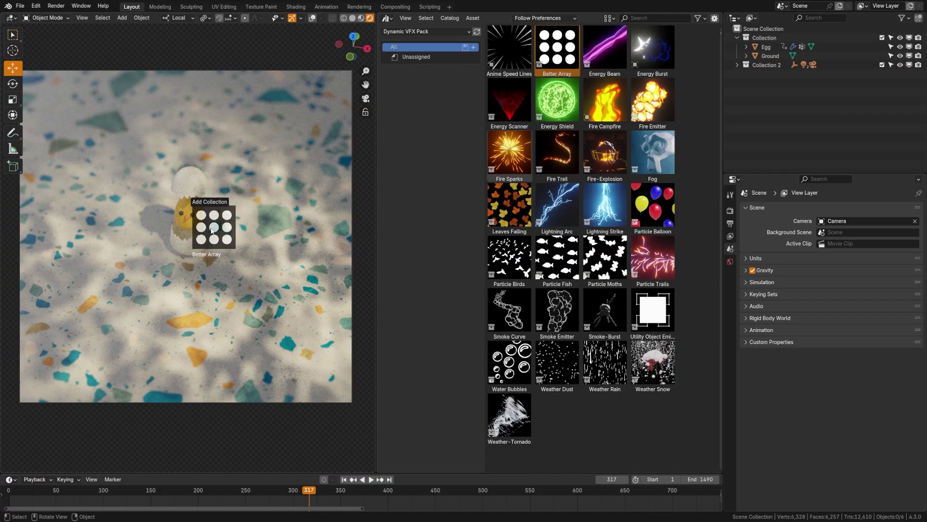
left_click_drag(193, 200, 200, 244)
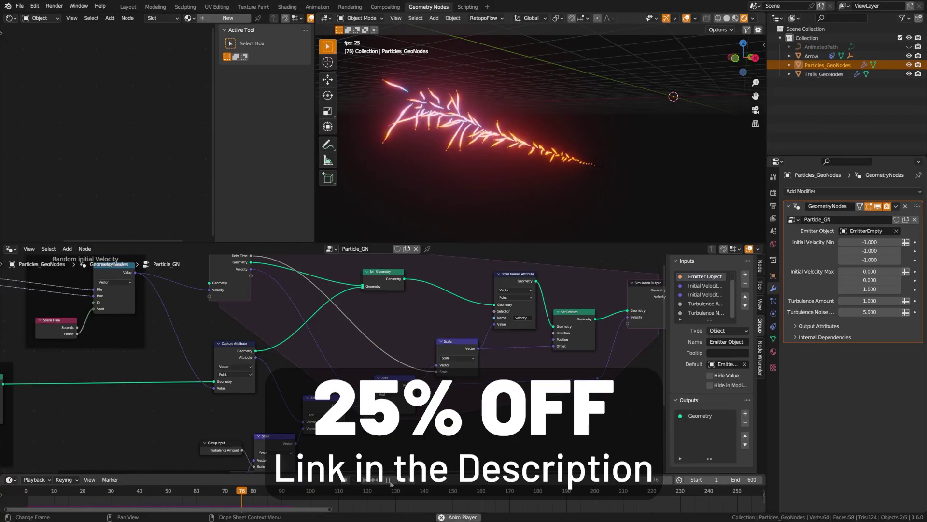
- Reposition the lightning's Start point and trim the egg array along the curve during the promo previews
left_click_drag(567, 227, 611, 149)
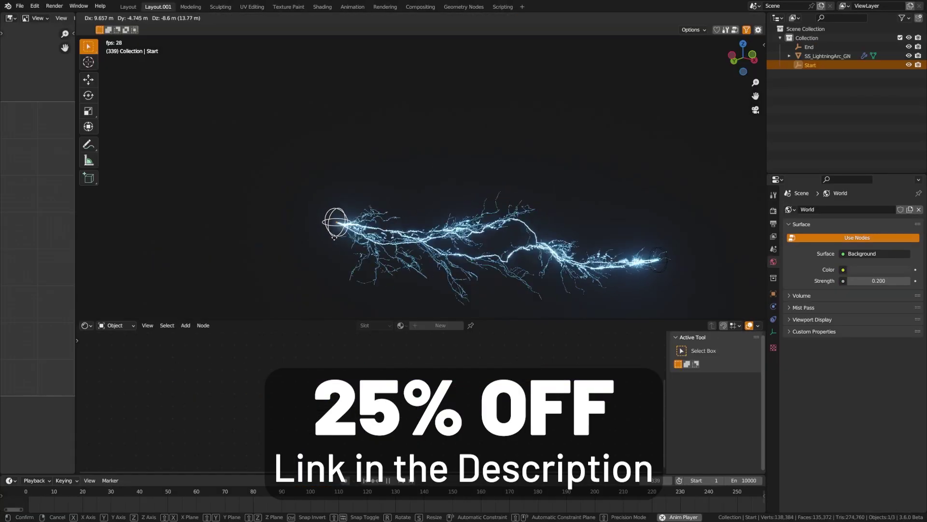
left_click(219, 112)
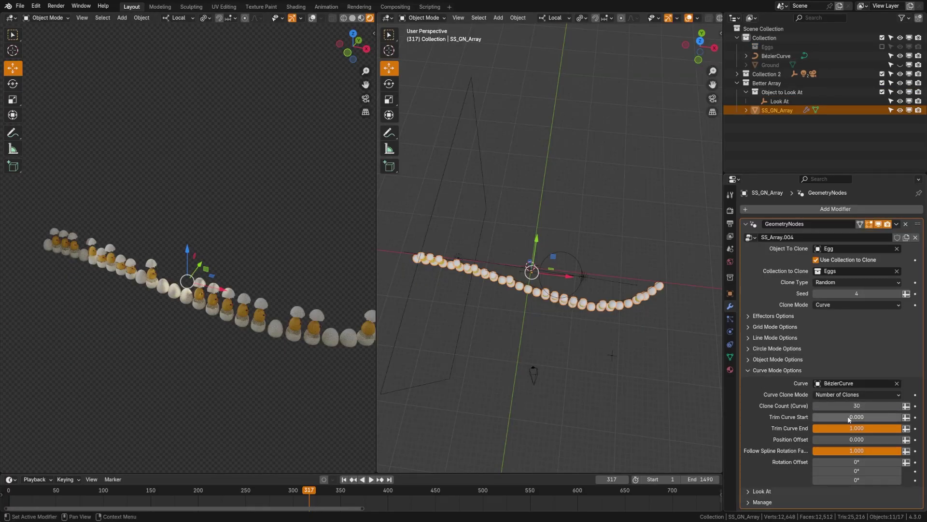
mouse_move(850, 418)
left_mouse_down()
mouse_move(901, 418)
mouse_move(841, 418)
mouse_move(908, 416)
mouse_move(845, 417)
left_mouse_up()
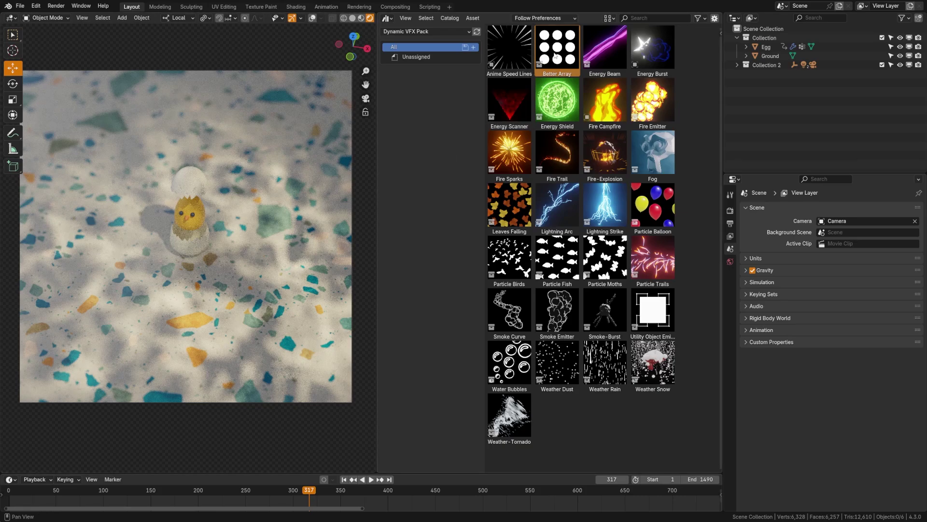
- Drop the Better Array asset into the viewport and briefly check its placement settings
left_click_drag(556, 55, 191, 235)
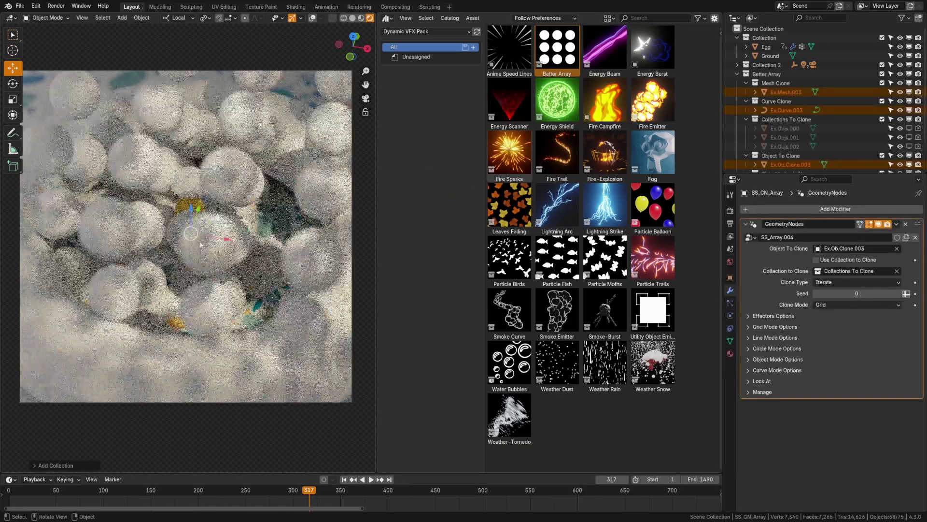
left_click(75, 464)
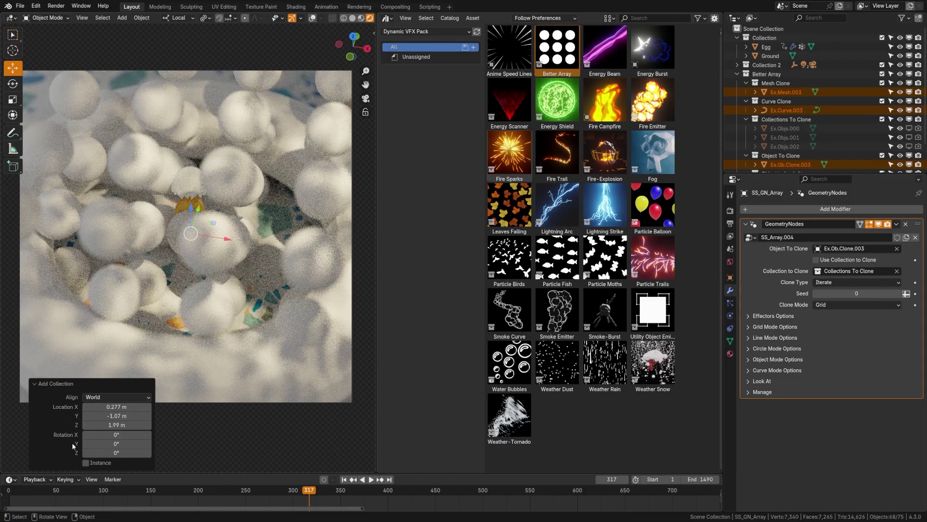
left_click(59, 384)
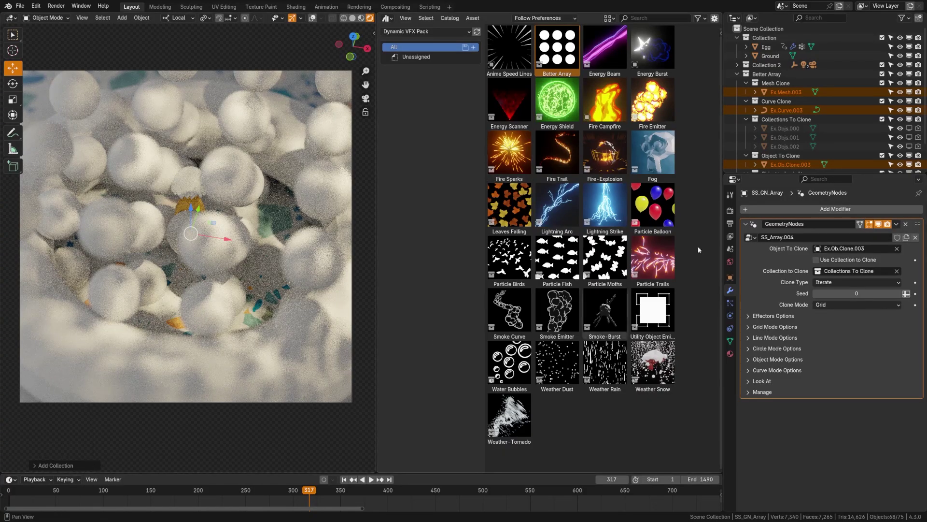
- Collapse the Mesh Clone, Curve Clone, Collections To Clone, Object To Clone and Object to Look At collections
left_click(746, 83)
left_click(747, 92)
left_click(746, 101)
left_click(746, 110)
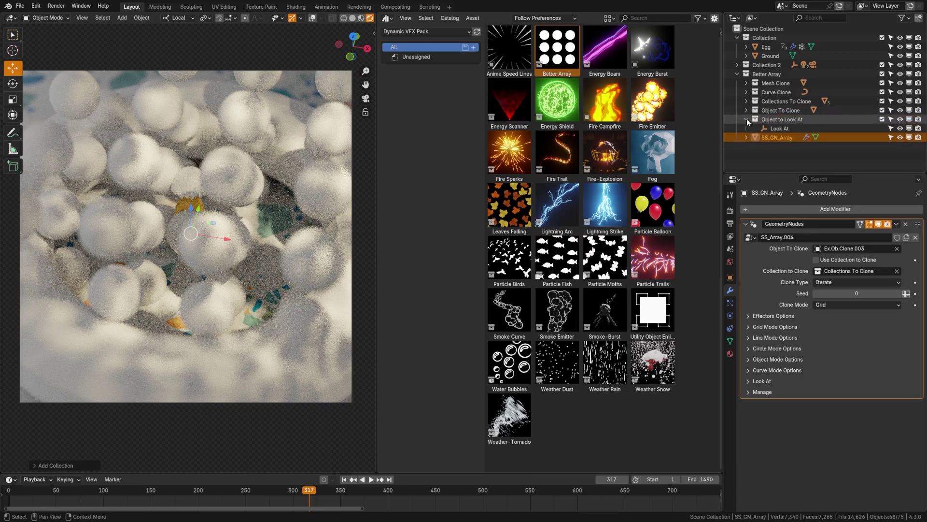
left_click(746, 119)
- Select Mesh Clone through Object To Clone and delete their hierarchy
key("Up")
key("Up")
key("Up")
key("Up")
key("Up")
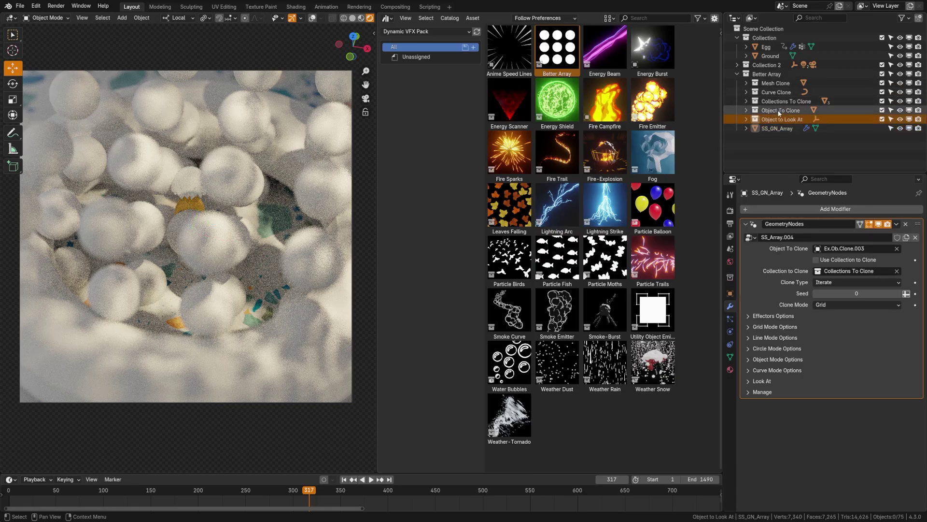
left_click(785, 110, "shift")
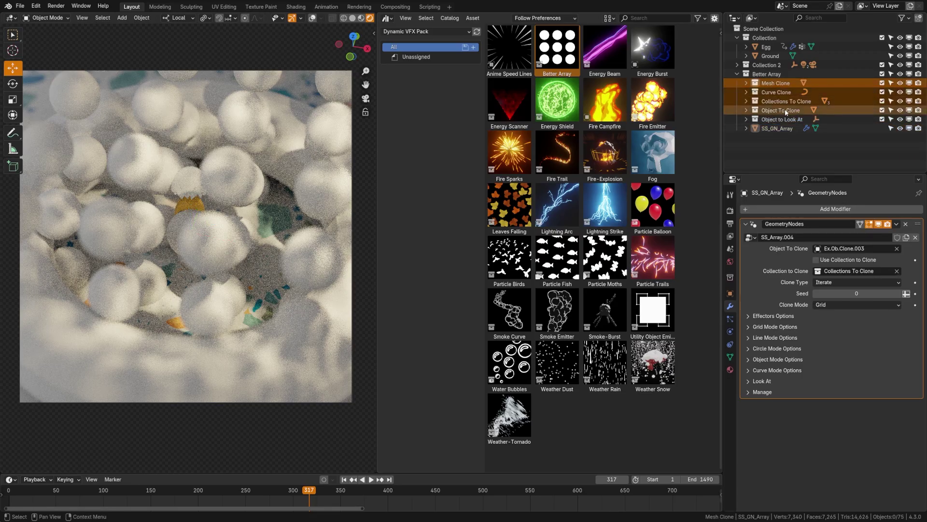
right_click(777, 111)
left_click(750, 113)
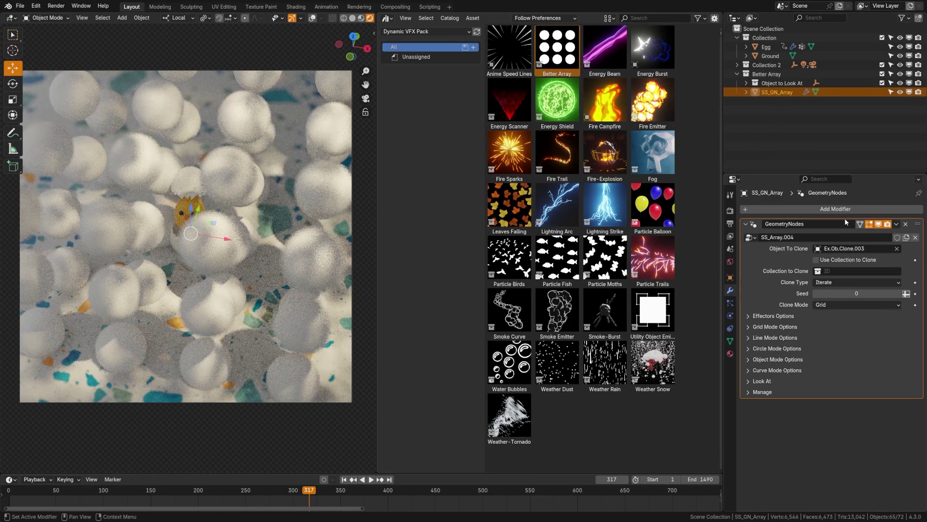
- Clear Object To Clone and pick the Egg chick as the cloned object
left_click(897, 248)
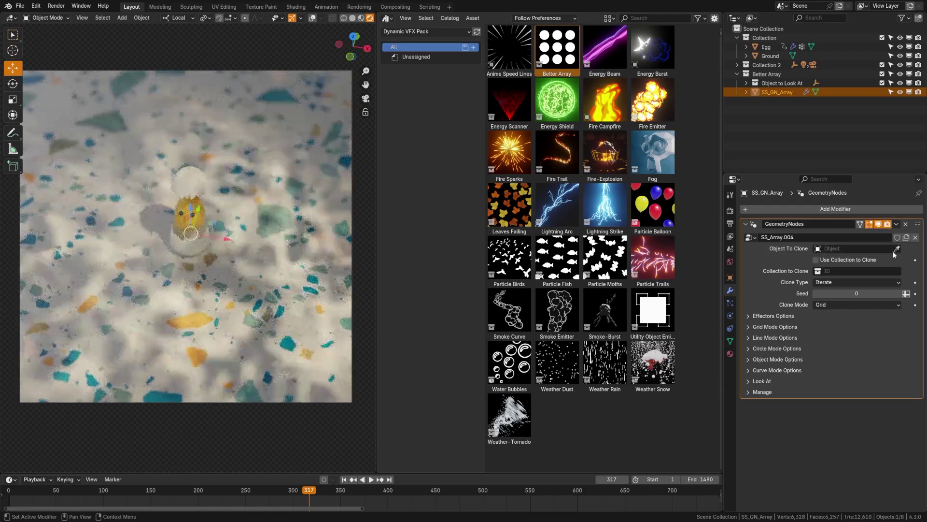
left_click(189, 213)
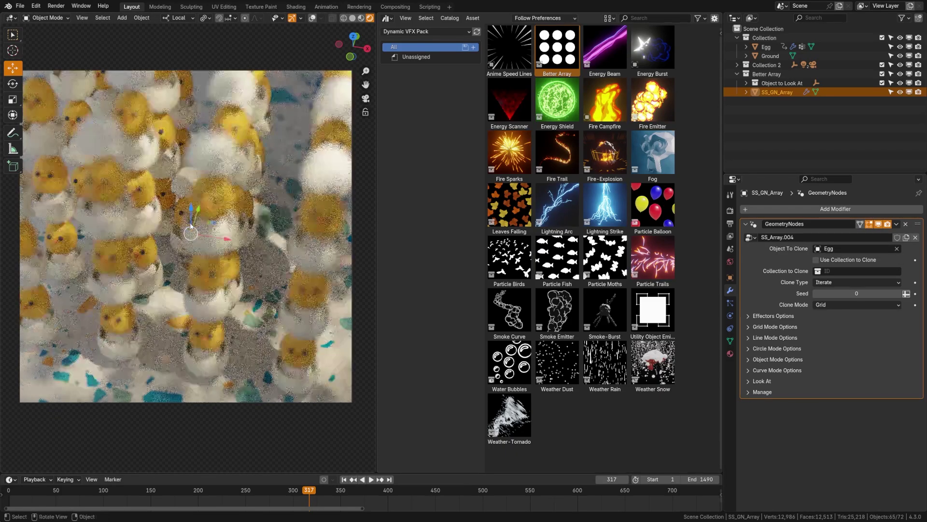
scroll(189, 213, "down", 5)
middle_click_drag(189, 213, 230, 274)
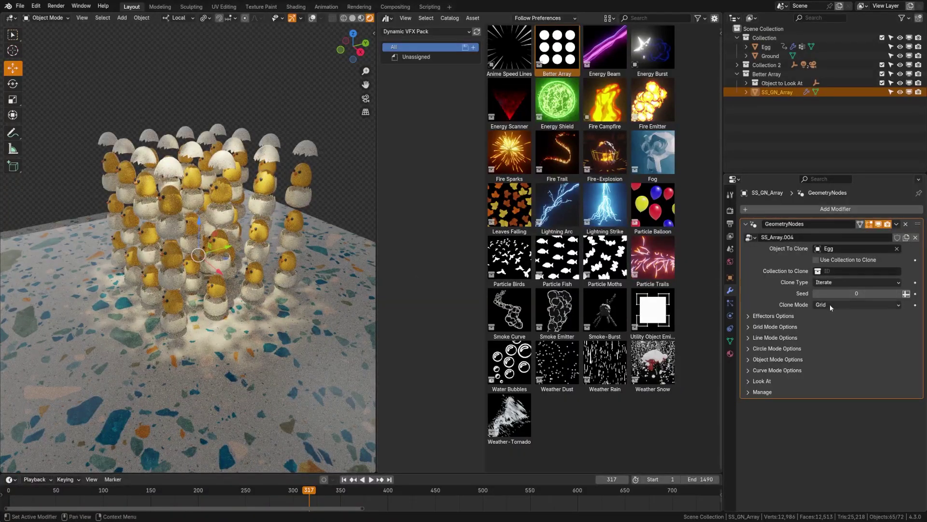
- Set Clone Mode to Line, then to Circle, and orbit around the ring of chicks
left_click(829, 304)
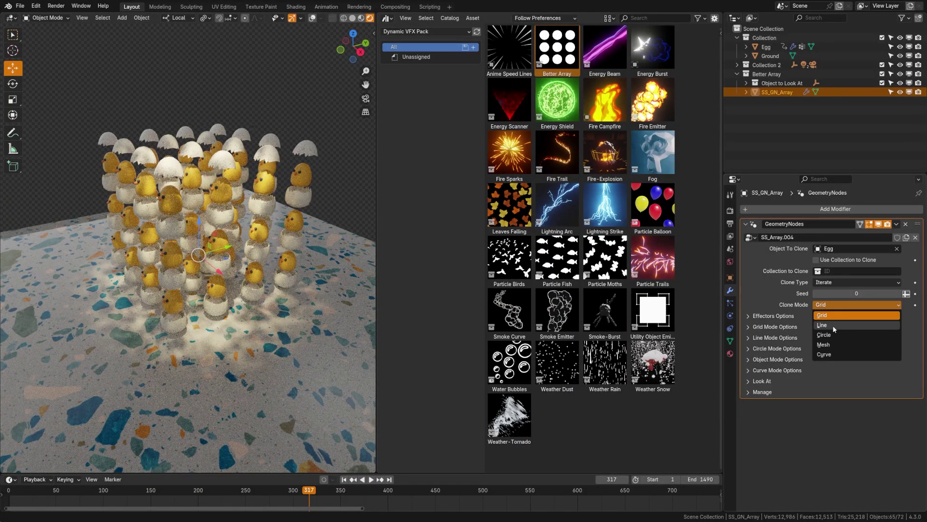
left_click(832, 326)
left_click(841, 304)
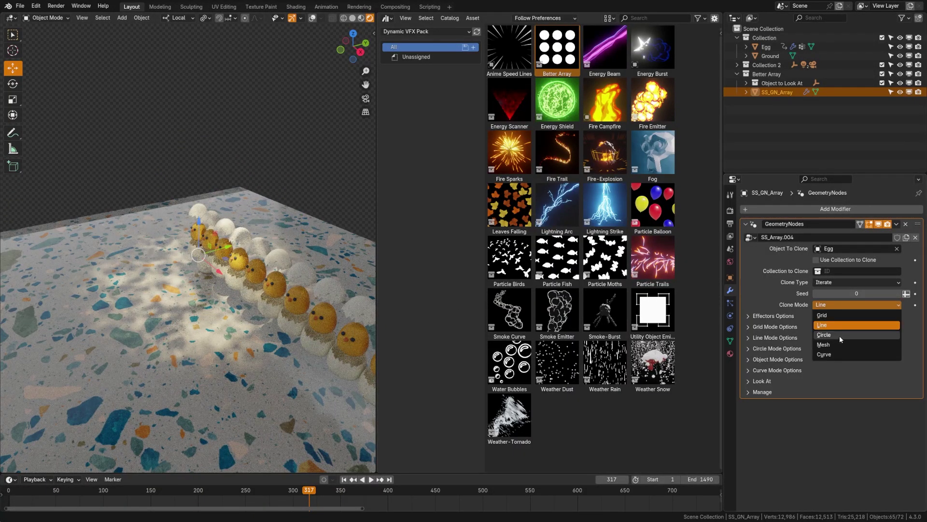
left_click(840, 335)
middle_click_drag(299, 271, 218, 251)
scroll(215, 250, "up", 2)
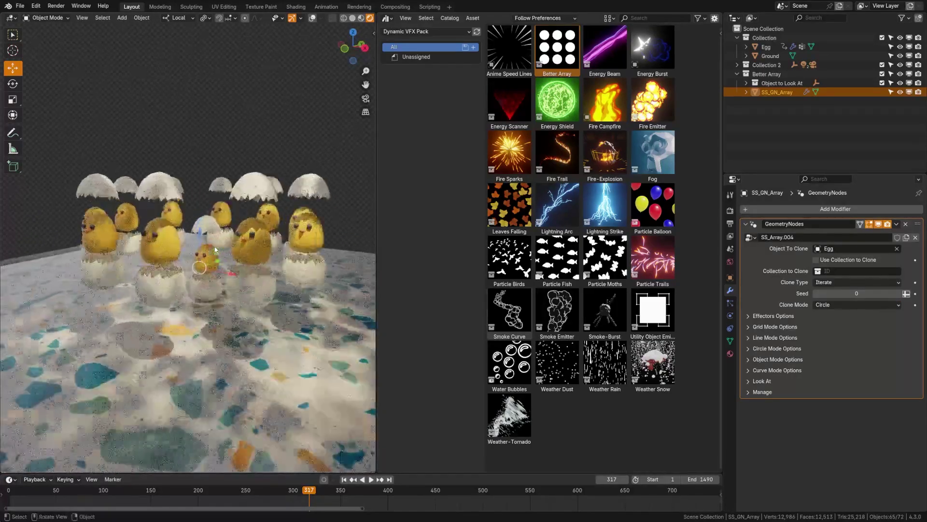
- Lower the array, orbit to a higher view, and look through the scene camera
left_click_drag(202, 235, 203, 277)
middle_click_drag(190, 275, 243, 299)
left_click(365, 98)
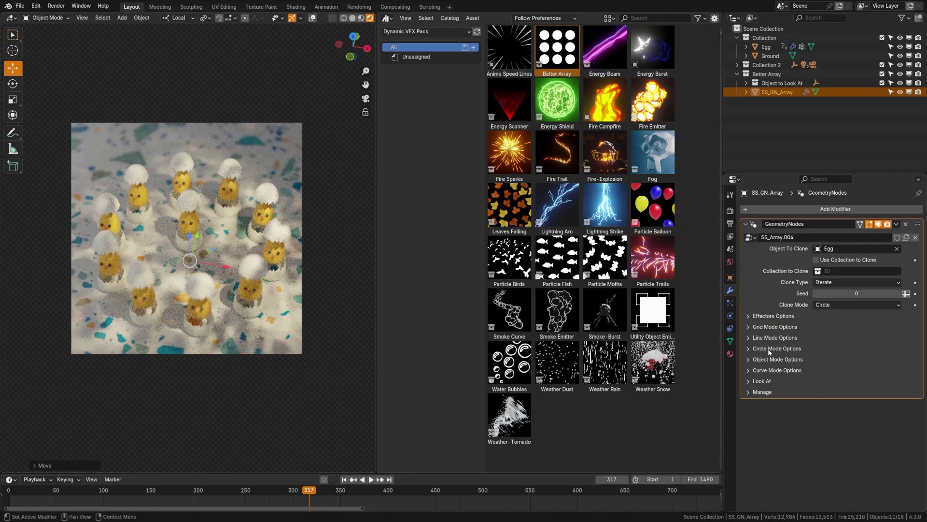
- In Circle Mode Options, keep Clone Count at 10 and set Rings Amount to 3
left_click(773, 349)
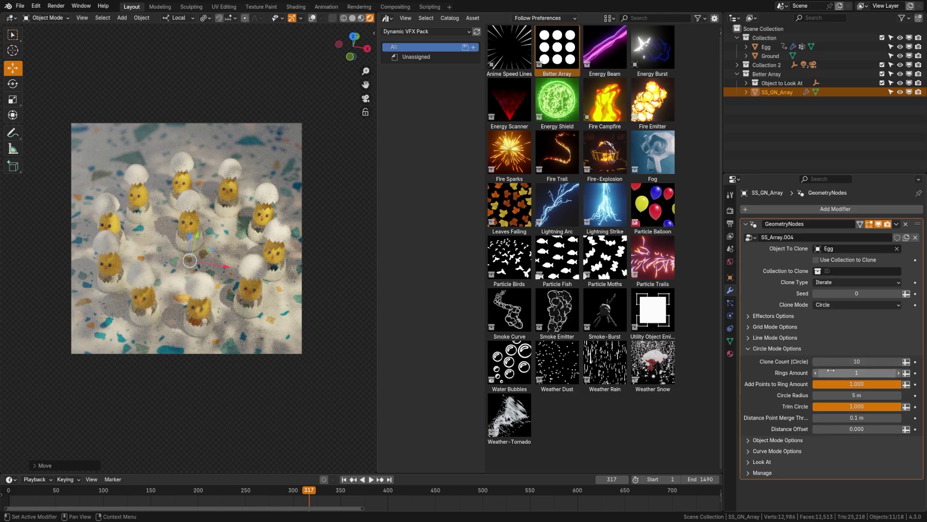
left_click(815, 361)
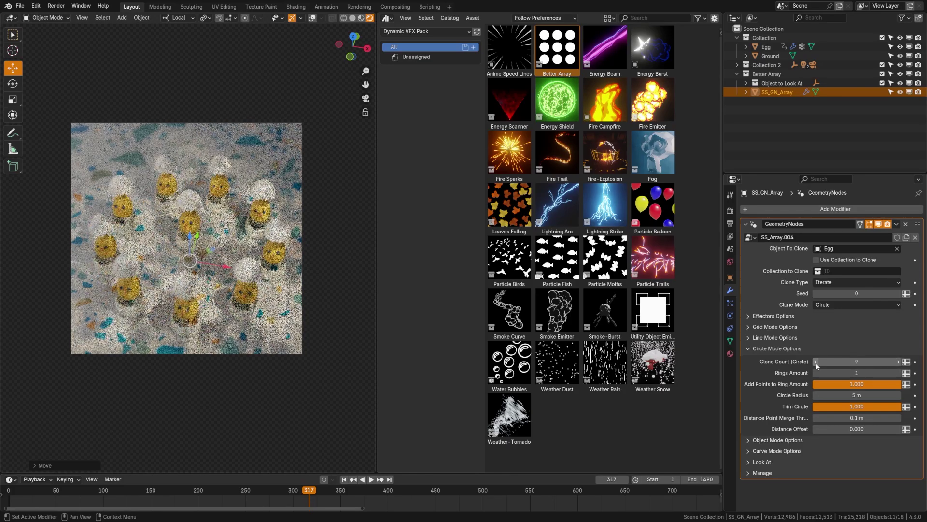
left_click(816, 361)
key("ctrl+z")
key("ctrl+z")
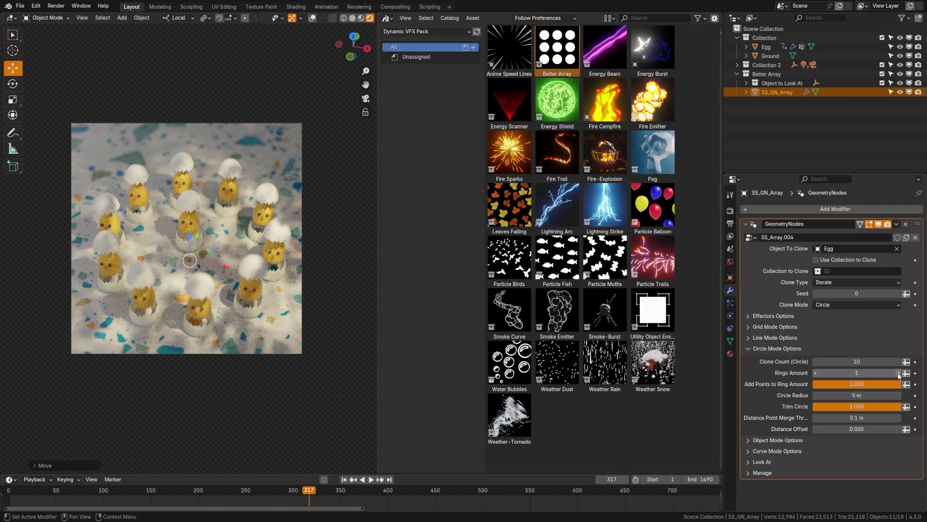
left_click(898, 373)
left_click(899, 373)
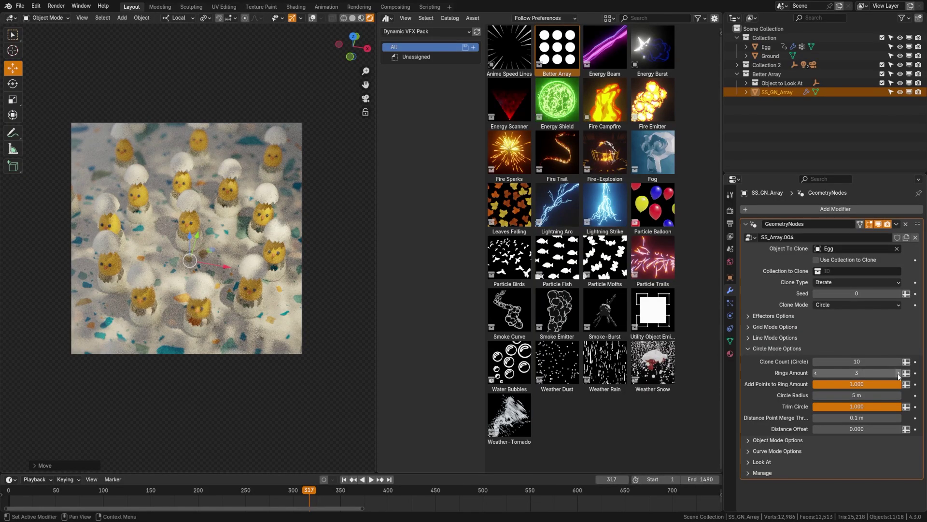
- Shrink the circle radius, then remove and restore the extra points on outer rings
mouse_move(871, 395)
left_mouse_down()
mouse_move(850, 395)
mouse_move(877, 410)
left_mouse_up()
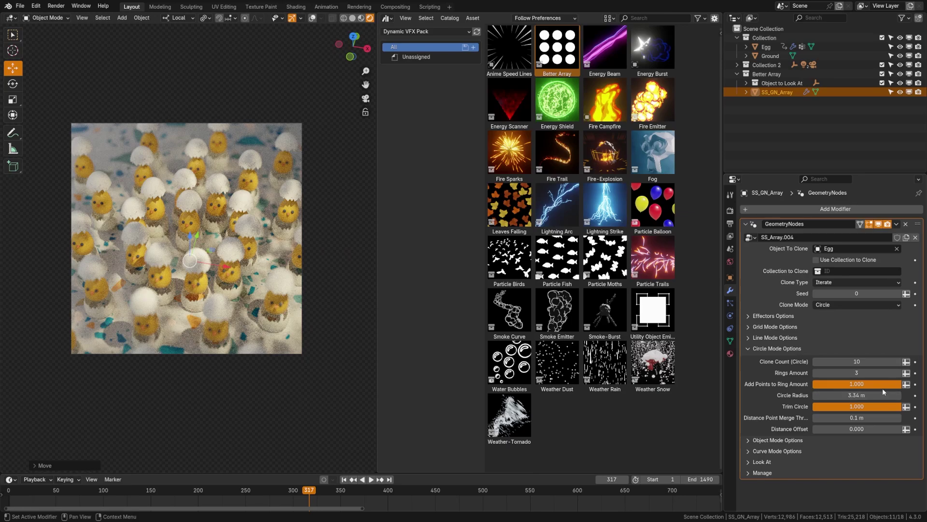
left_click_drag(888, 388, 813, 384)
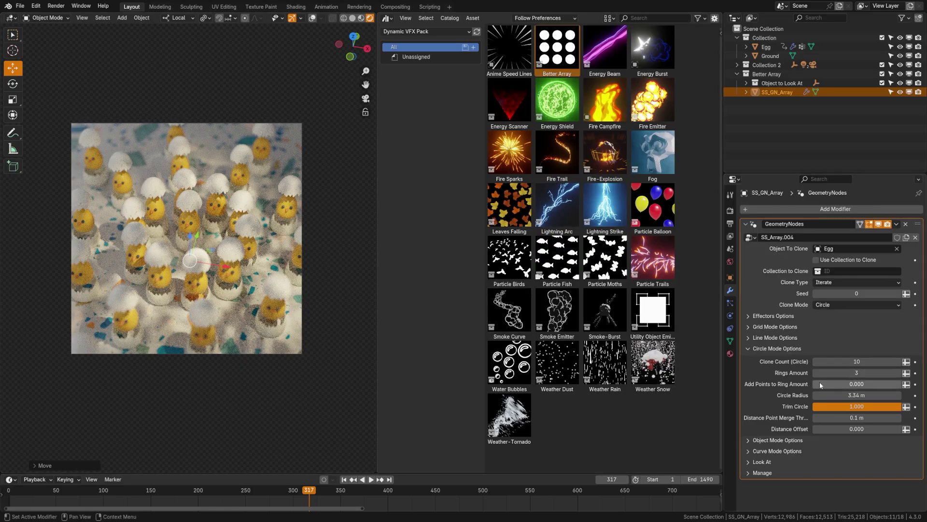
left_click_drag(821, 385, 901, 385)
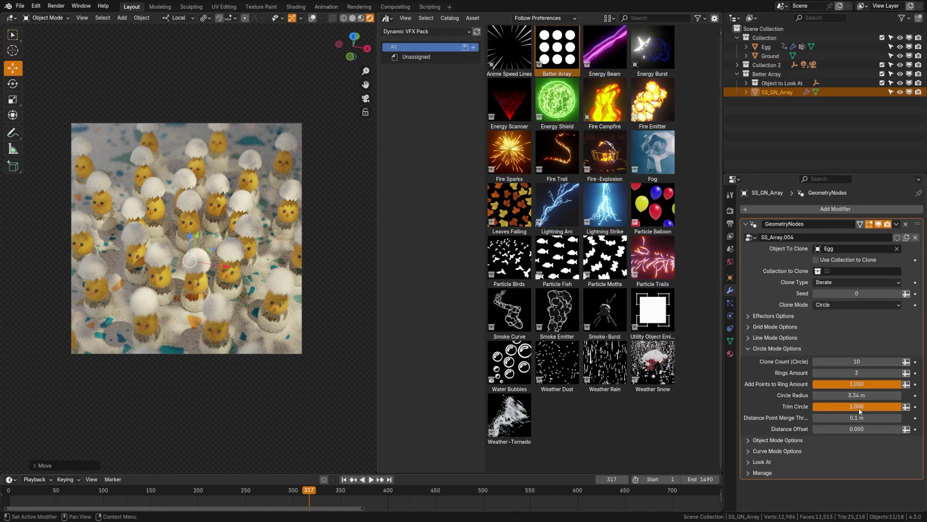
- From a near-top view, trim the circle, raise Distance Point Merge, then undo it back to 0.1 m
scroll(236, 312, "down", 5)
middle_click_drag(246, 265, 219, 261)
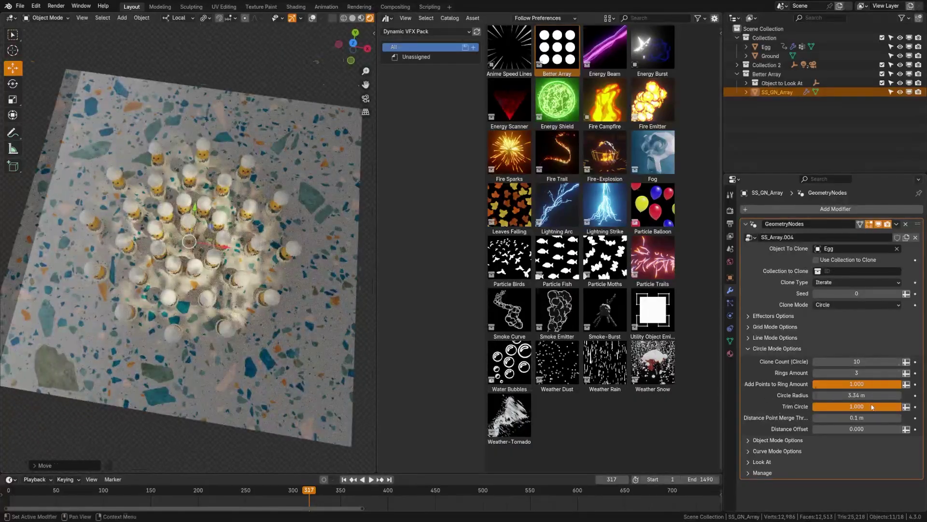
left_click_drag(872, 408, 902, 408)
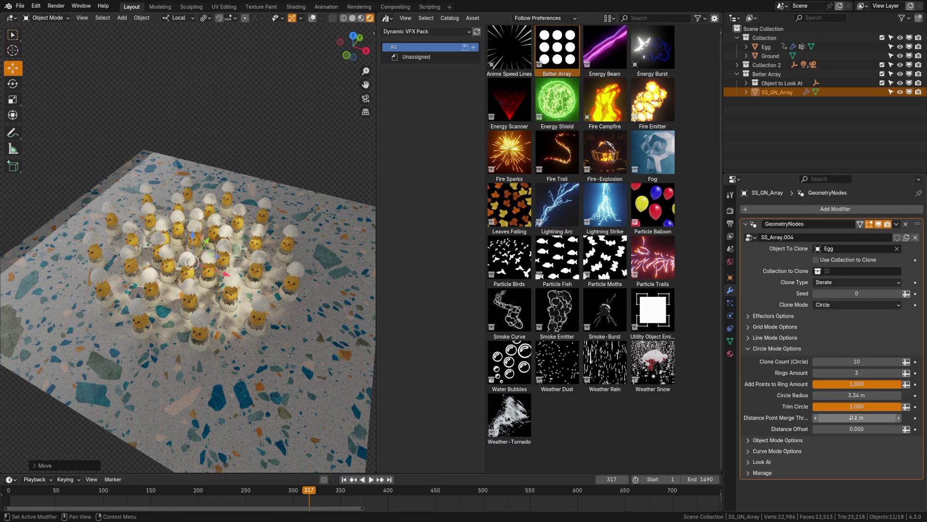
left_click_drag(854, 418, 898, 418)
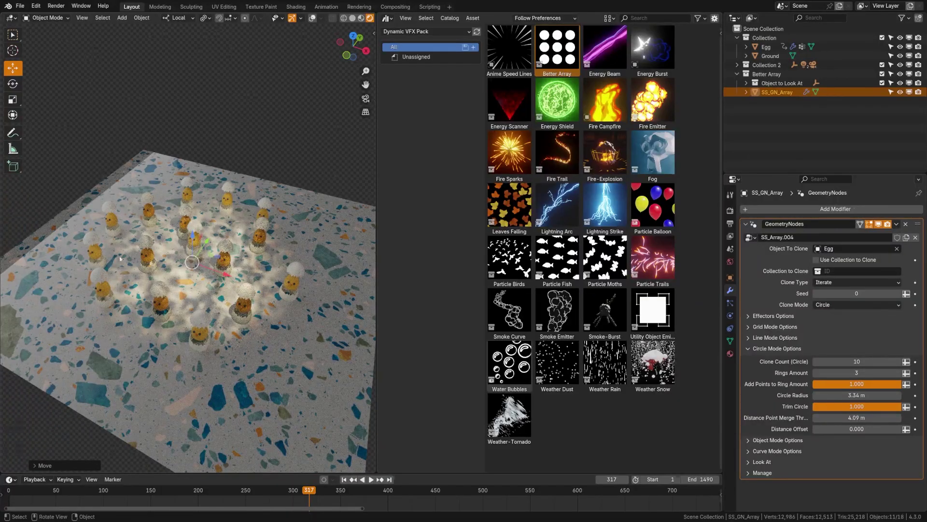
key("ctrl+z")
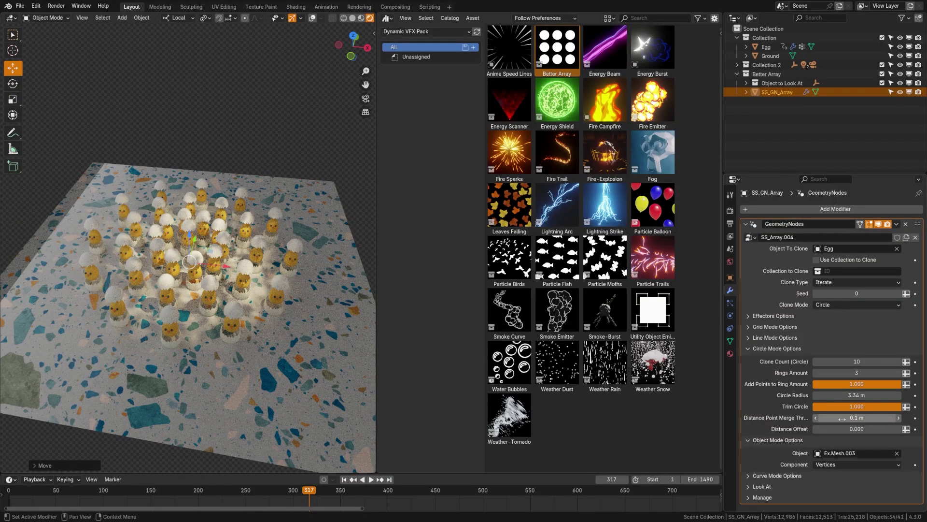
- Collapse Object Mode options, reveal Effectors Options, and fit the camera view to the viewport
left_click(795, 441)
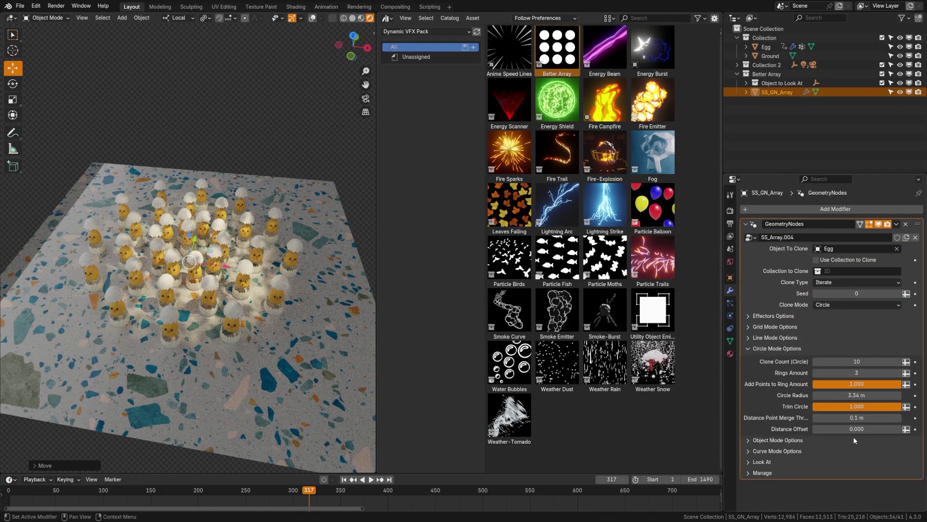
left_click_drag(856, 428, 837, 428)
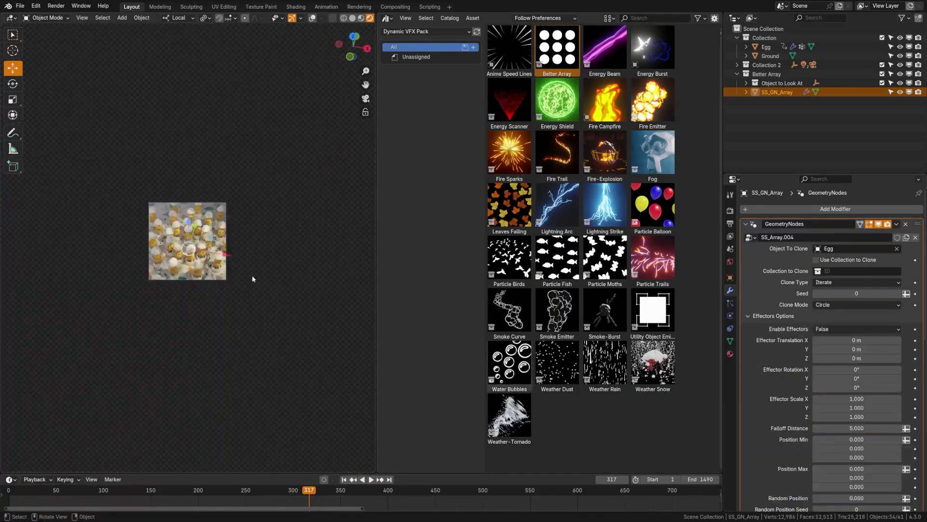
key("Home")
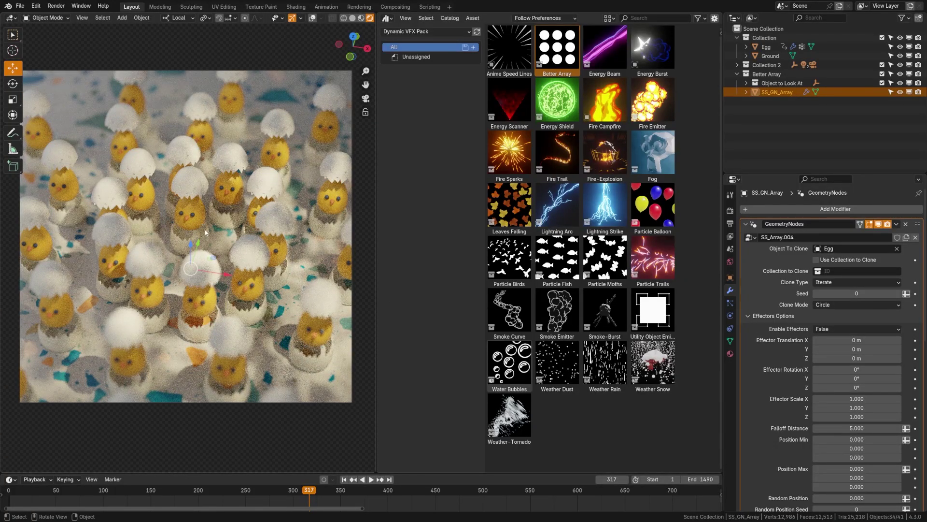
- Turn the middle area into the Shader Editor and open the Egg's Body material
left_click(387, 18)
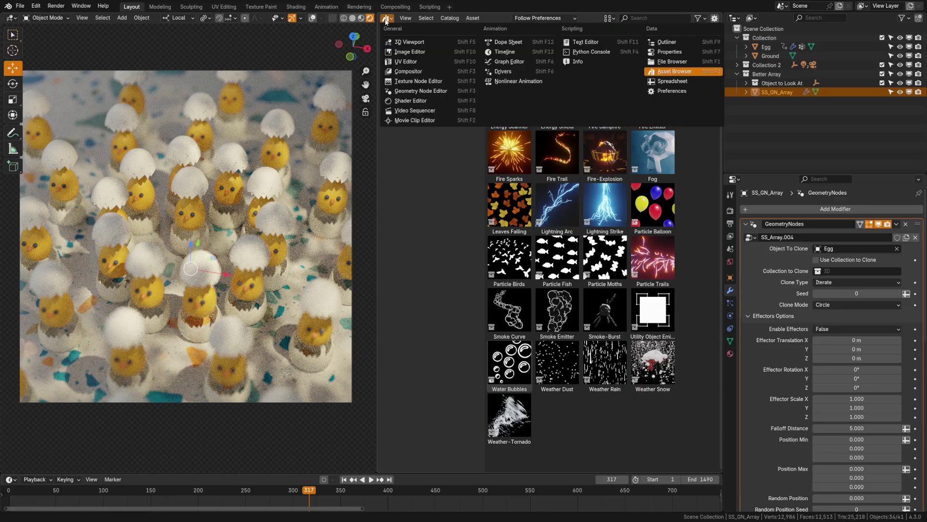
left_click(412, 101)
scroll(535, 281, "up", 4)
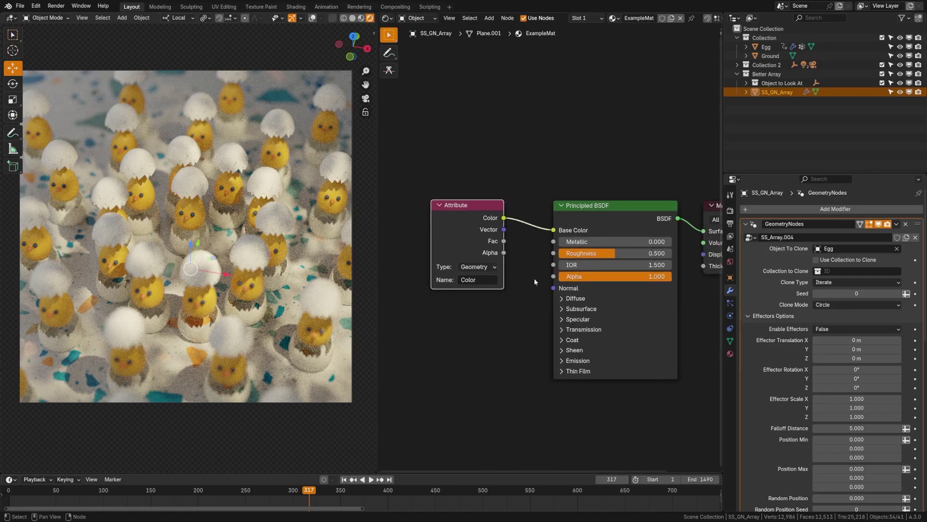
left_click(730, 353)
left_click(192, 224)
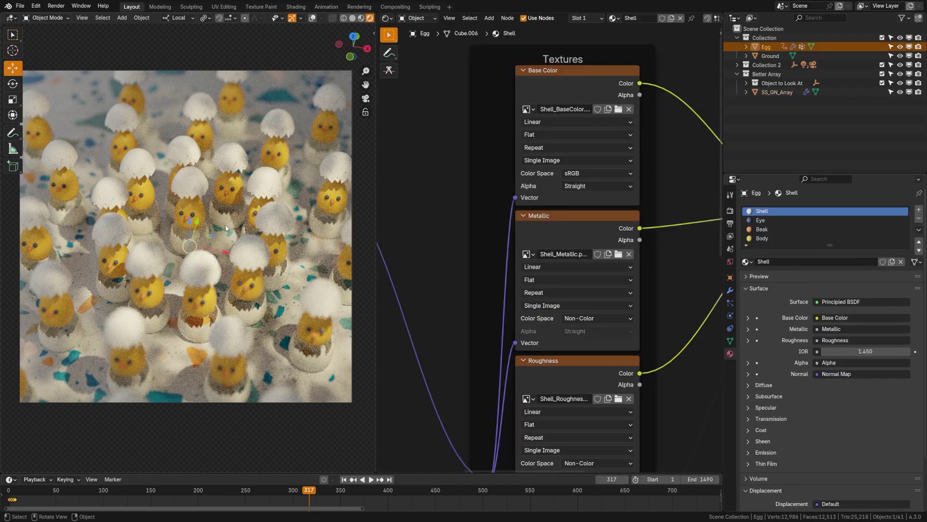
left_click(764, 239)
- Add a Color Ramp node to the Body node tree via the 'col' search
scroll(586, 192, "down", 3)
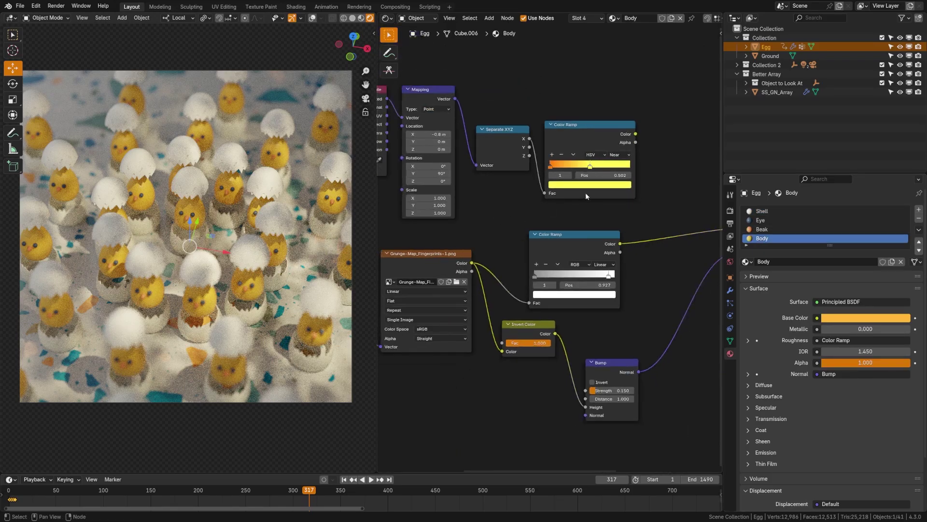
scroll(617, 231, "up", 2)
left_click_drag(435, 215, 423, 55)
key("shift+a")
left_click(576, 229)
type("color")
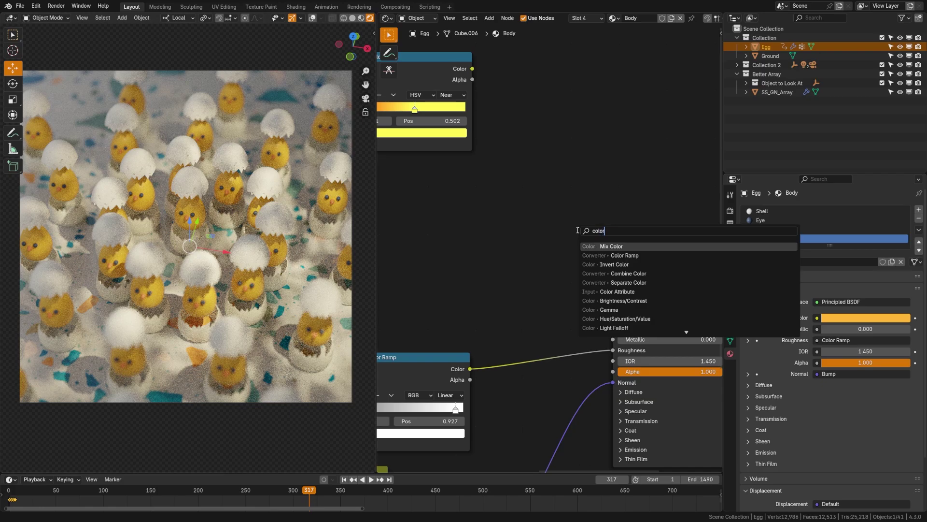
left_click(625, 255)
left_click(541, 270)
- Set the ramp to Constant, add a third stop, and distribute stops from the left
left_click(555, 266)
left_click(556, 334)
left_click(569, 282)
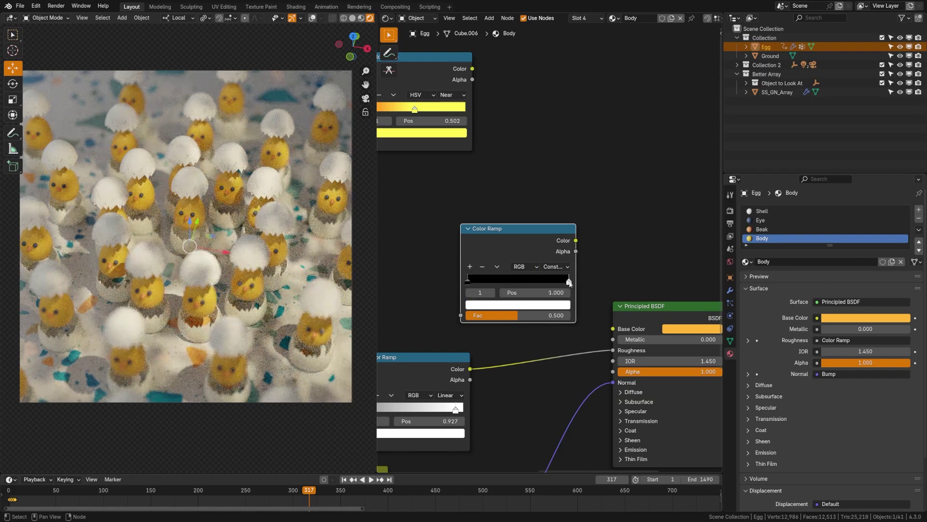
left_click(471, 268)
left_click(497, 266)
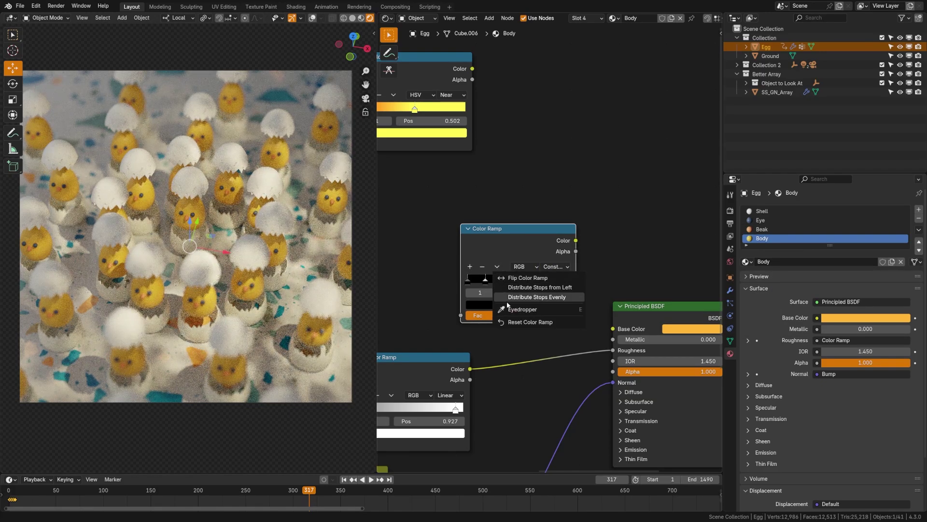
left_click(542, 288)
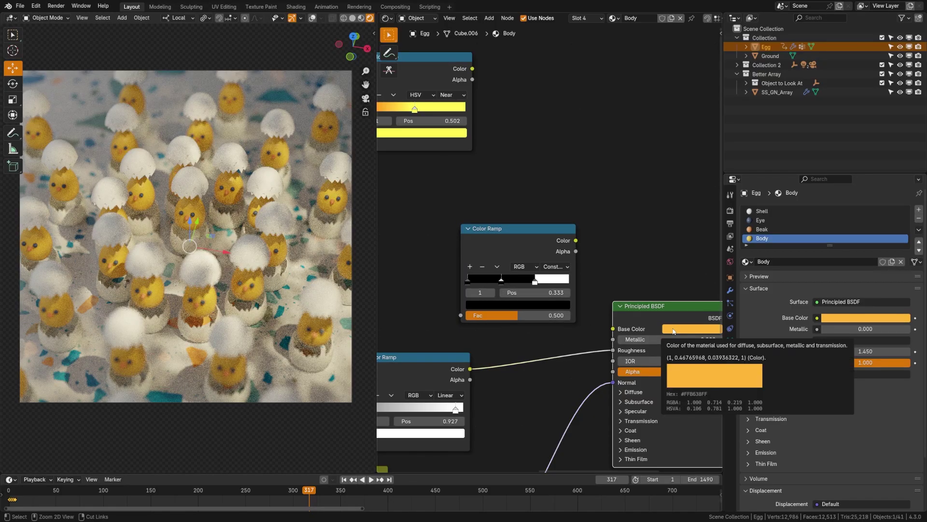
- Colour the ramp stops orange, red and magenta, then move the ramp node
left_click_drag(472, 293, 529, 304)
key("ctrl+v")
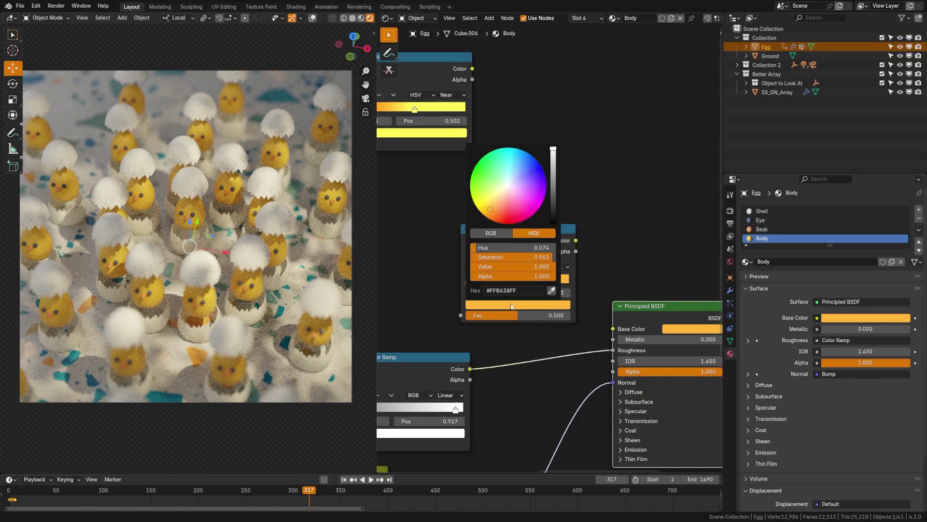
left_click_drag(490, 211, 496, 216)
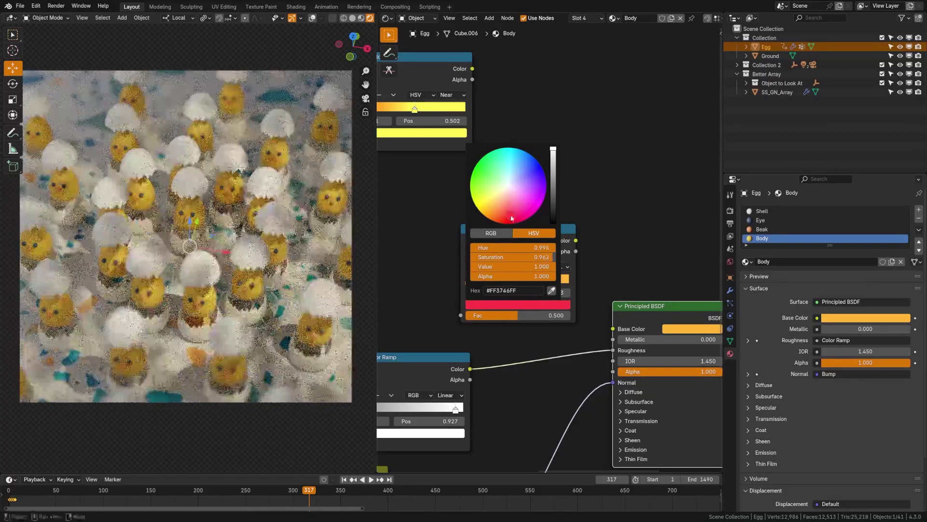
left_click(535, 282)
left_click(536, 304)
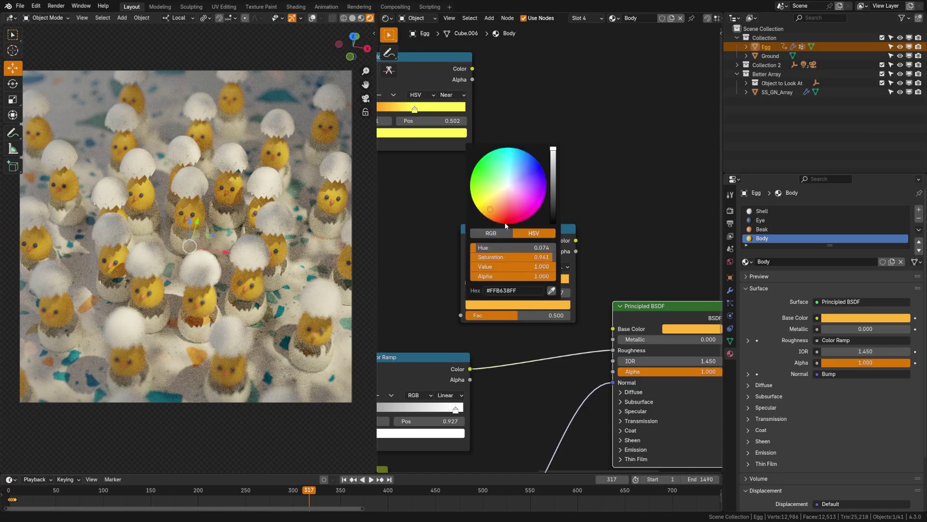
left_click_drag(490, 212, 531, 202)
left_click_drag(567, 228, 612, 328)
- Link the Color Ramp's Color to Base Color and tidy the Color Ramp and Separate XYZ nodes
middle_click_drag(555, 270, 676, 280)
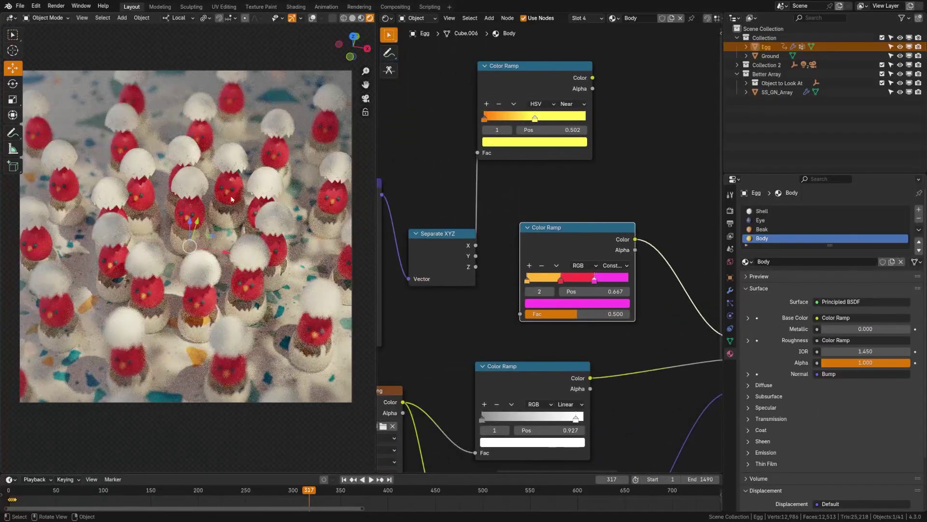
left_click_drag(550, 232, 589, 246)
left_click_drag(453, 241, 441, 198)
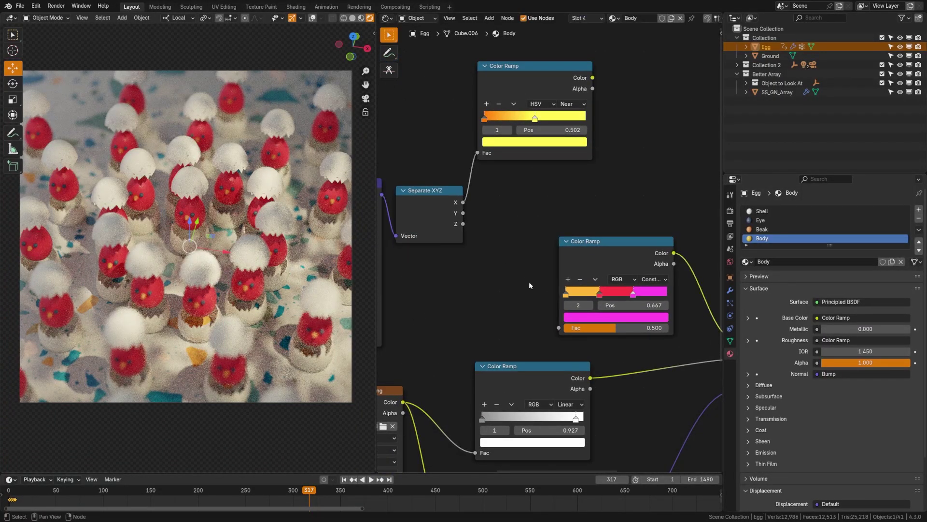
- Drive the ramp's Fac with Object Info Random and nudge the red stop to rebalance colours
left_click_drag(559, 327, 495, 323)
type("rando")
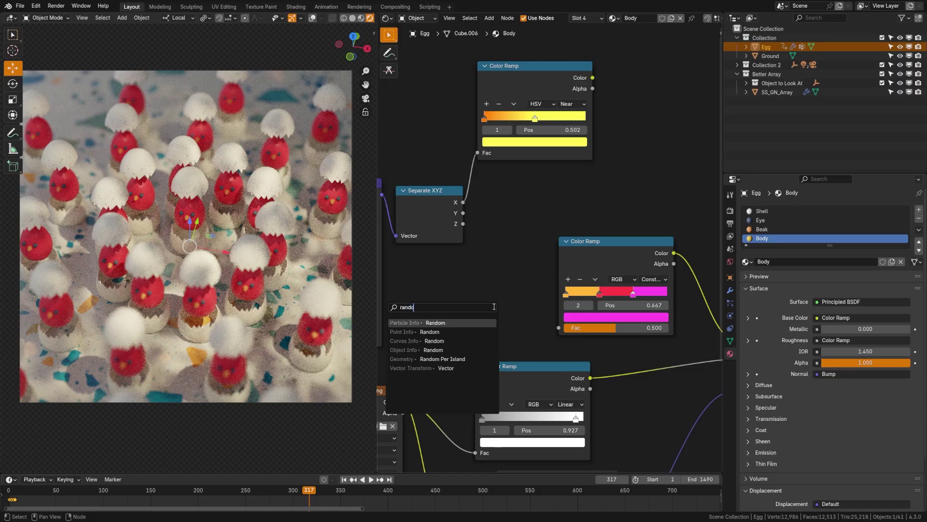
key("Down")
key("Down")
key("Down")
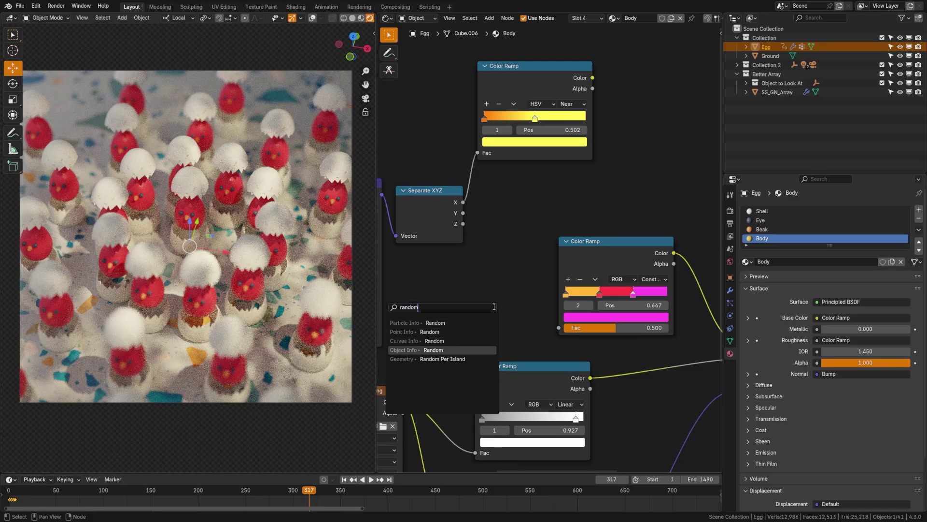
key("Return")
left_click(512, 274)
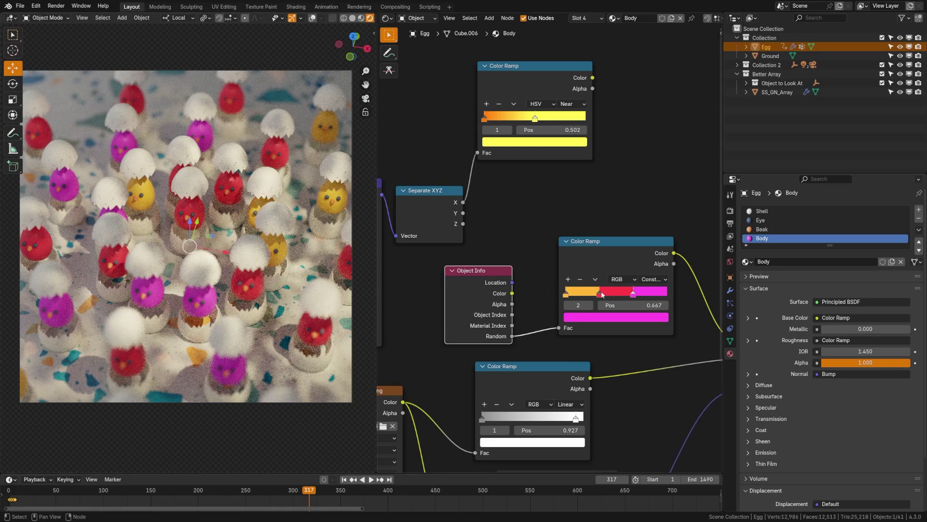
mouse_move(601, 294)
left_mouse_down()
mouse_move(587, 297)
mouse_move(603, 295)
left_mouse_up()
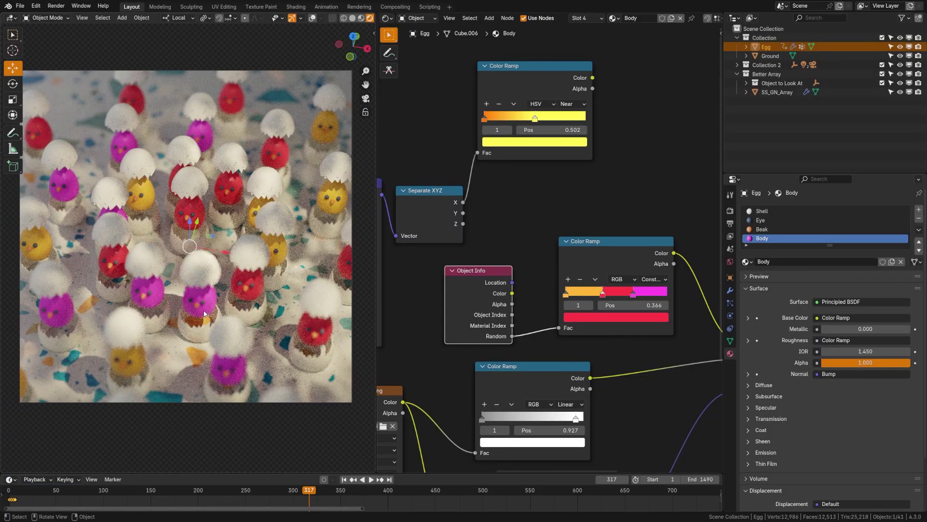
left_click(730, 290)
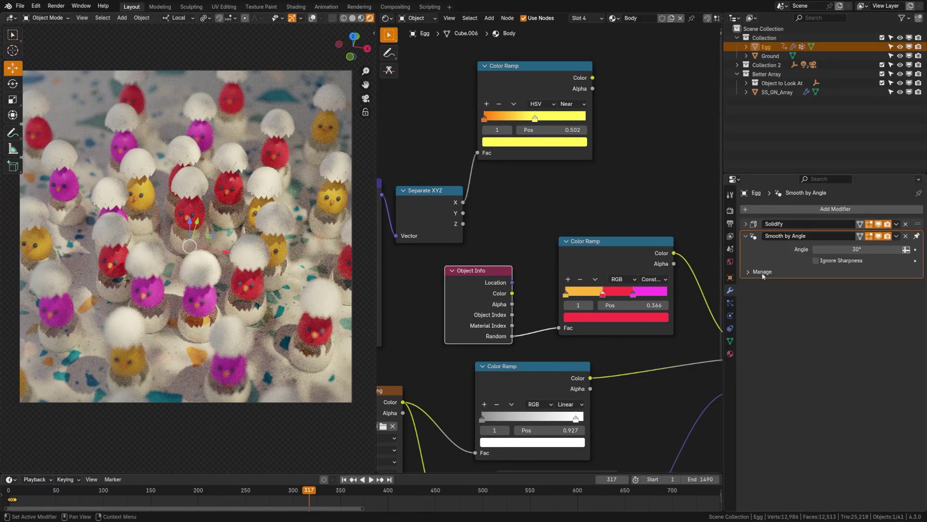
- Select SS_GN_Array, set Enable Effectors to True, and move the effector 0.727 m along X
left_click(776, 93)
scroll(833, 326, "down", 3)
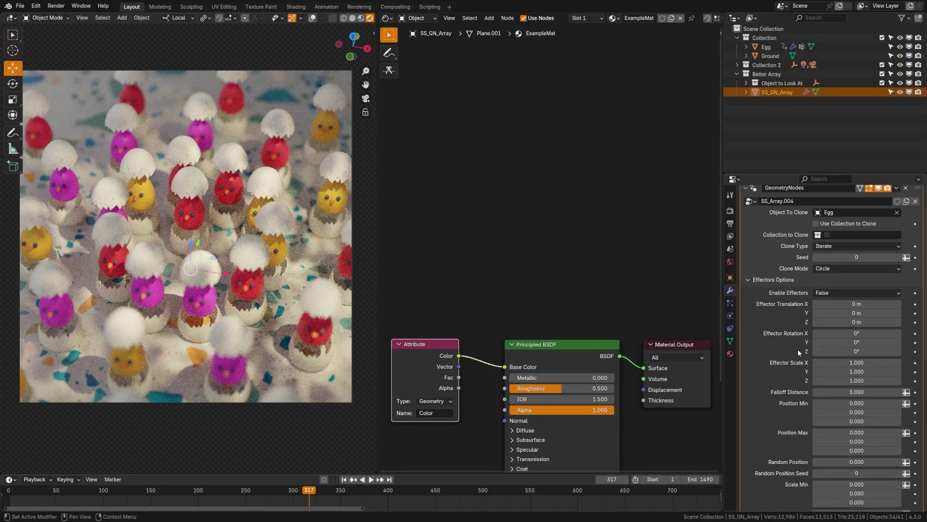
left_click(828, 274)
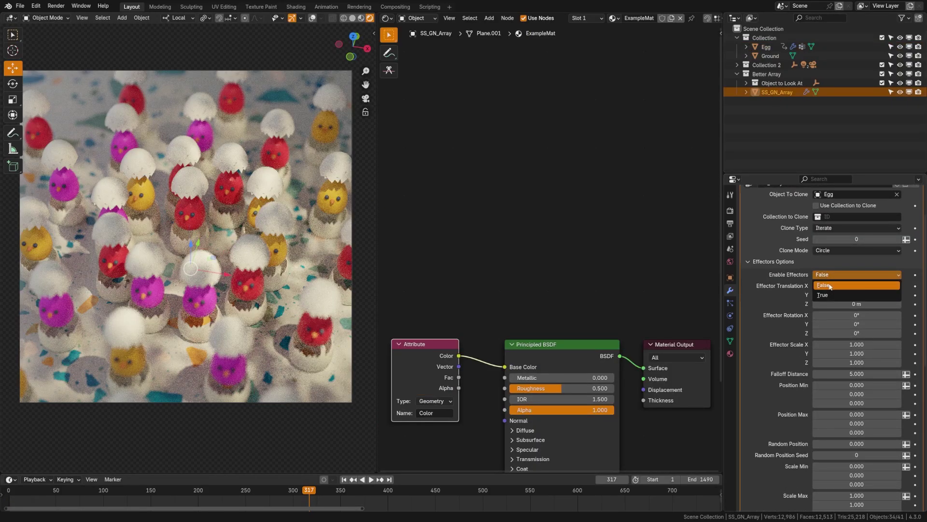
left_click(830, 296)
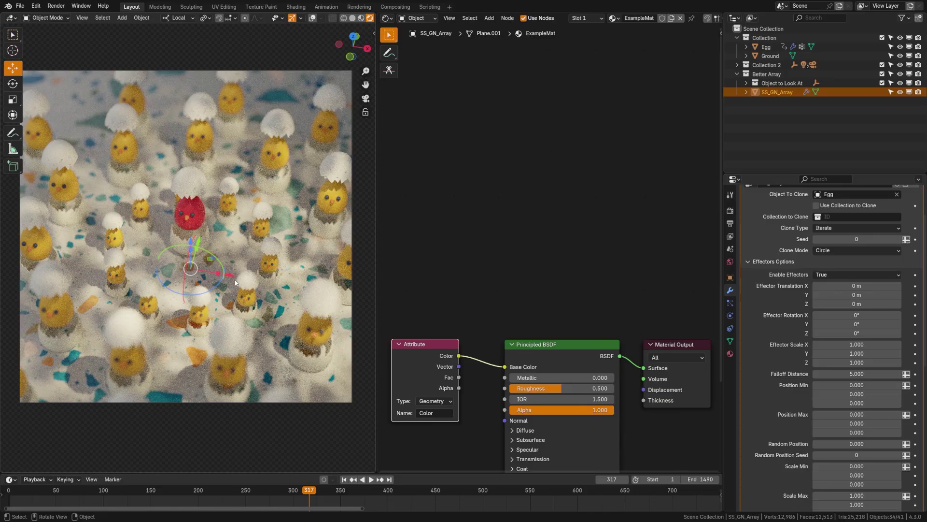
left_click_drag(232, 278, 270, 283)
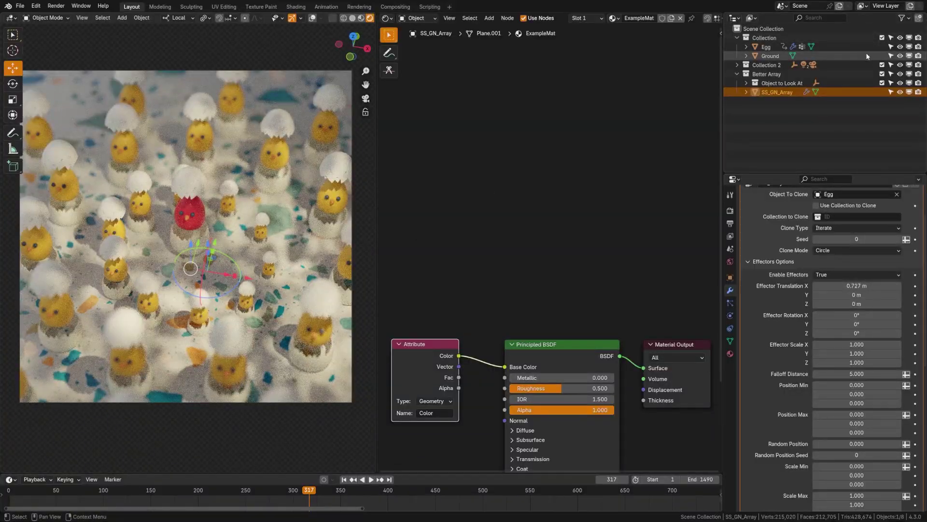
- Hide the original Egg and push the effector to Translation X 0.734 m
left_click(900, 47)
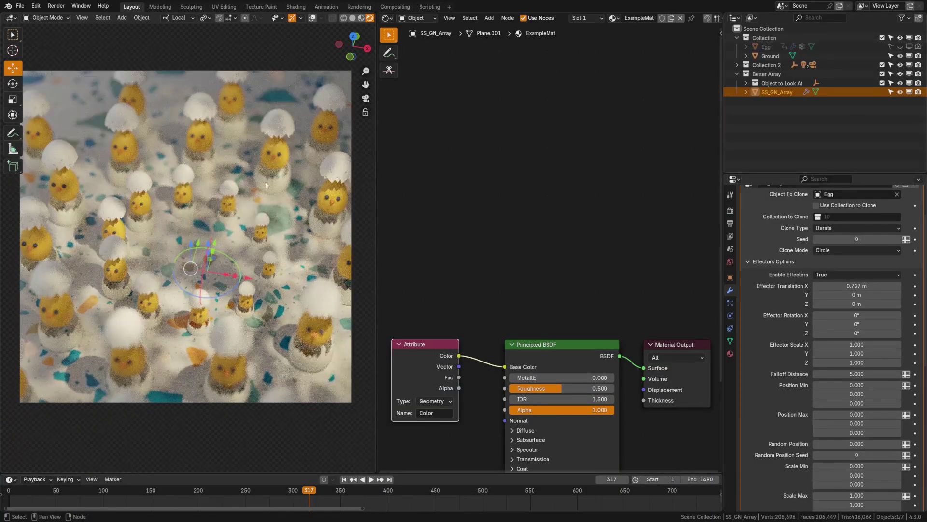
mouse_move(238, 265)
left_mouse_down()
mouse_move(300, 273)
mouse_move(237, 261)
left_mouse_up()
scroll(855, 270, "down", 4)
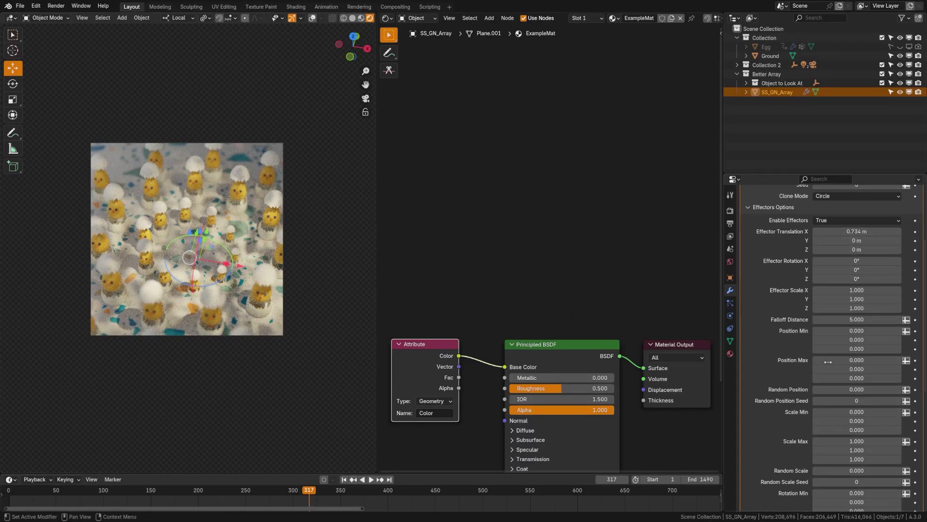
- Centre ExampleMat's Attribute, Principled BSDF and Material Output nodes in the Shader Editor
scroll(858, 309, "down", 3)
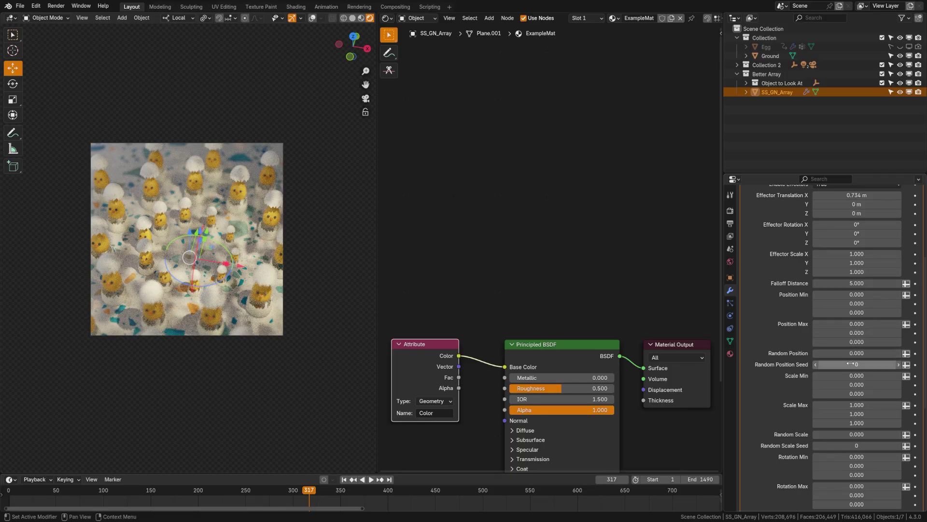
scroll(853, 378, "down", 3)
scroll(854, 380, "down", 3)
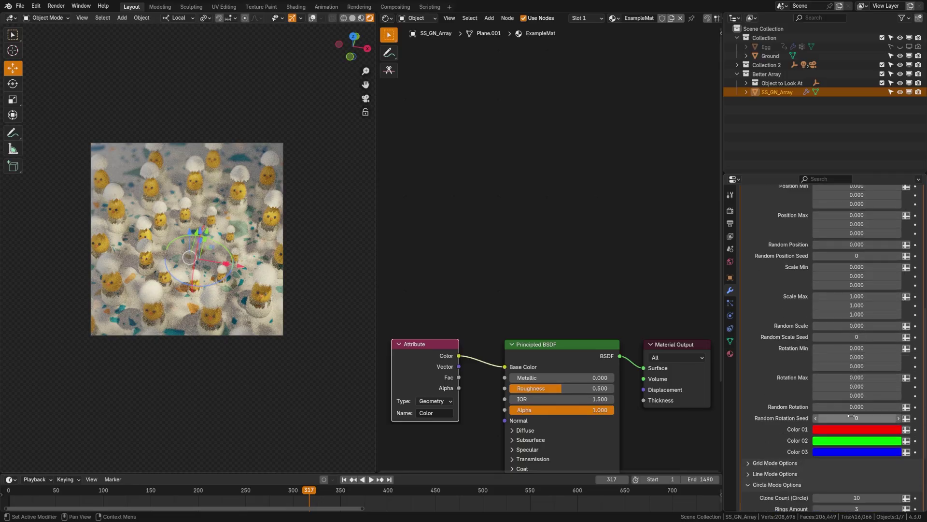
scroll(862, 425, "down", 1)
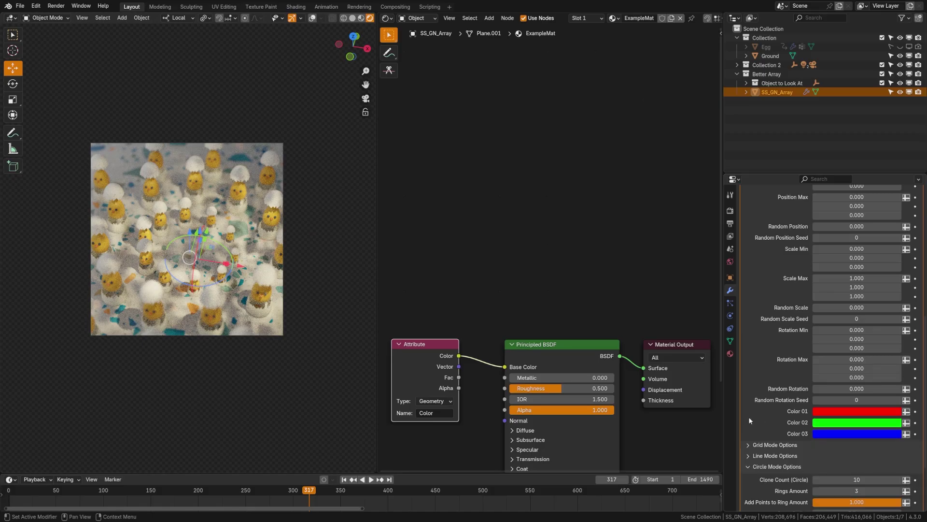
middle_click_drag(429, 360, 459, 236)
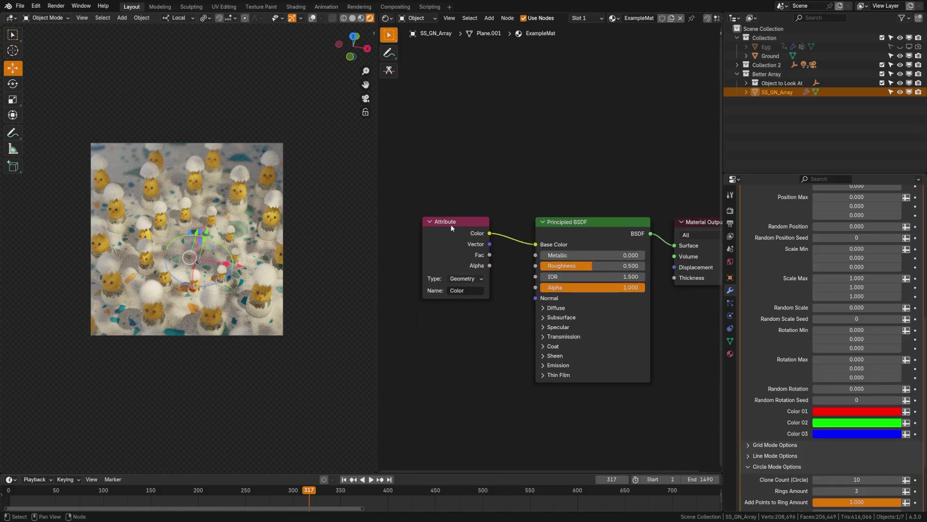
- Feed an Attribute 'Color' node into the Egg's Body Base Color, then slide the array's effector along X
left_click(730, 353)
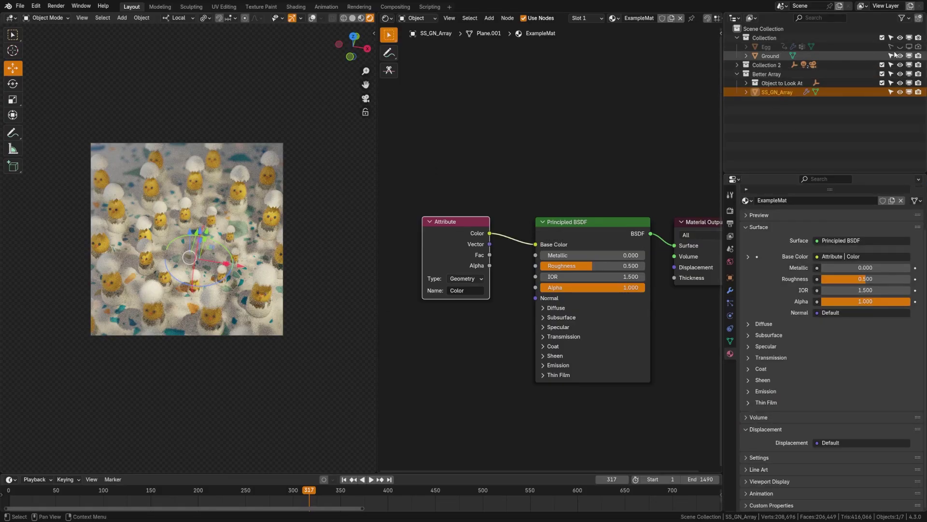
left_click(853, 48)
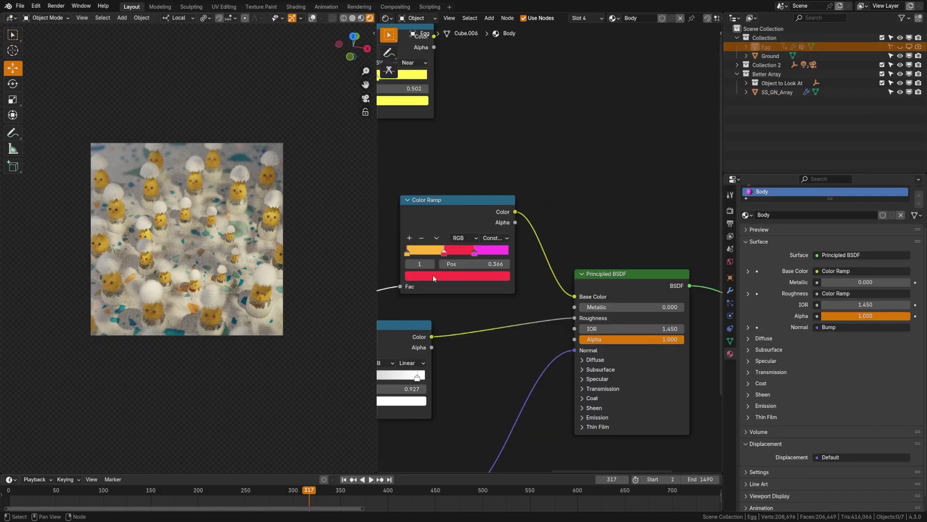
key("ctrl+v")
key("g")
left_click(442, 169)
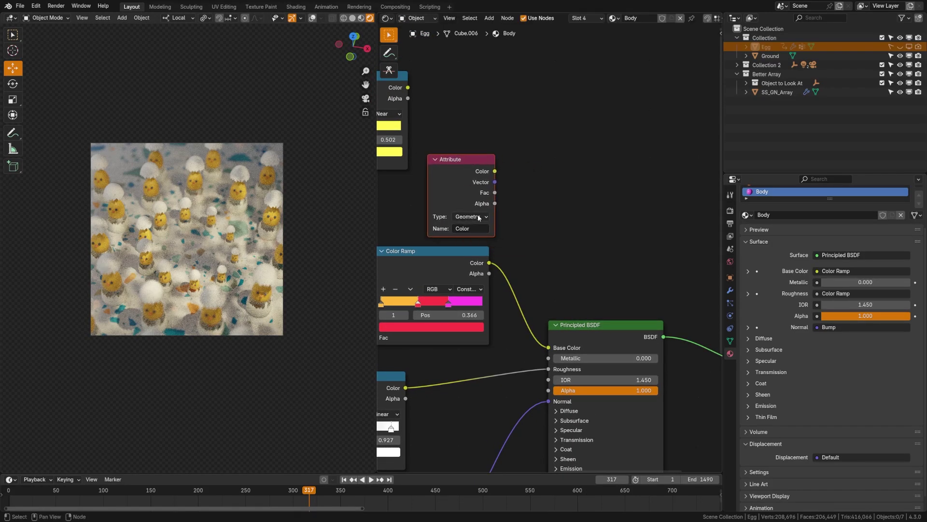
left_click_drag(495, 171, 549, 348)
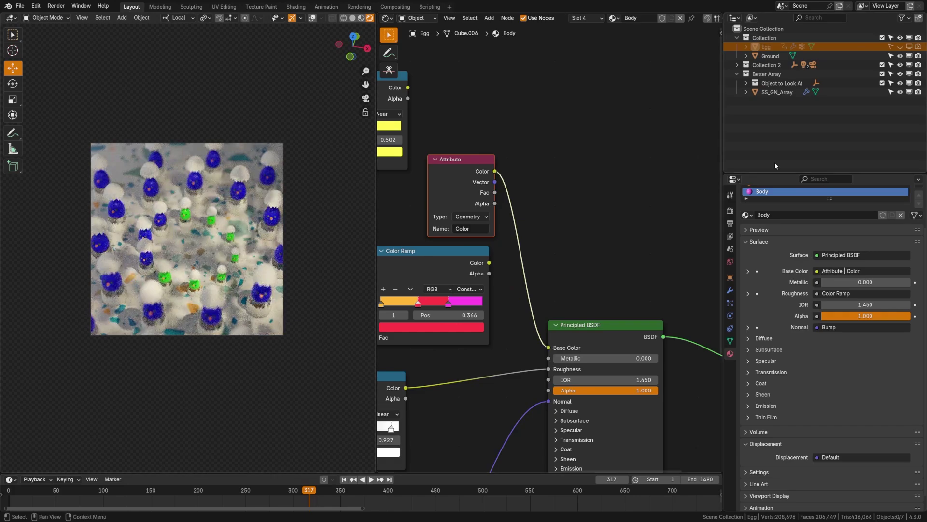
left_click(777, 92)
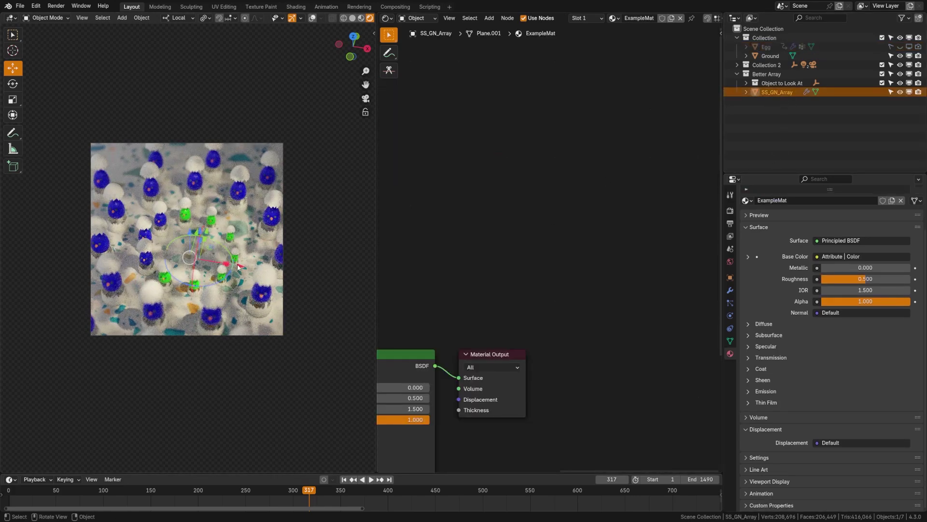
left_click_drag(237, 266, 182, 265)
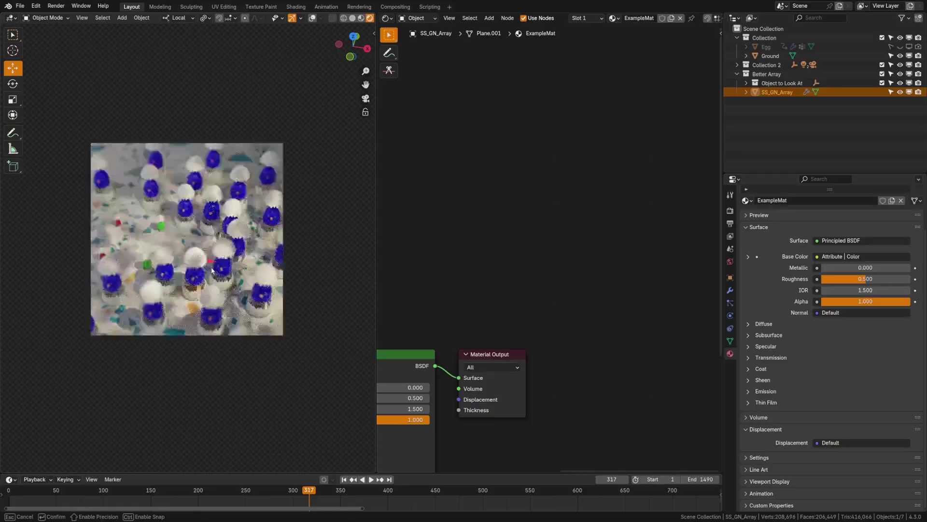
- Set all three Scale Min values of the array to 0.750
left_click(730, 290)
scroll(873, 363, "down", 1)
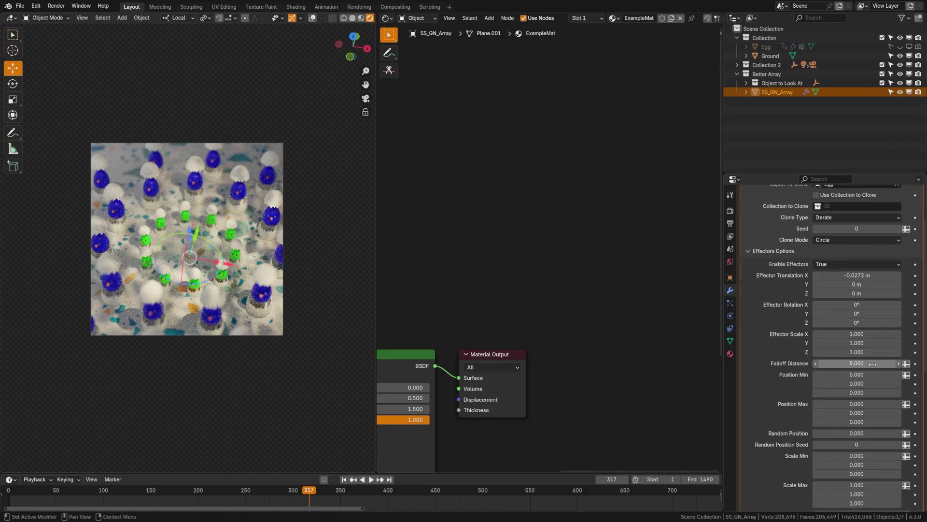
left_click_drag(850, 455, 851, 473)
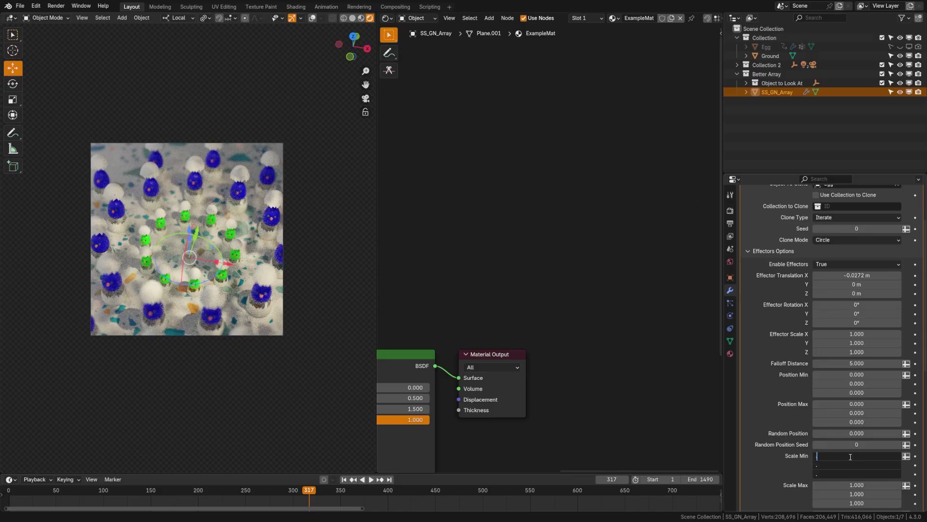
type(".7")
key("Return")
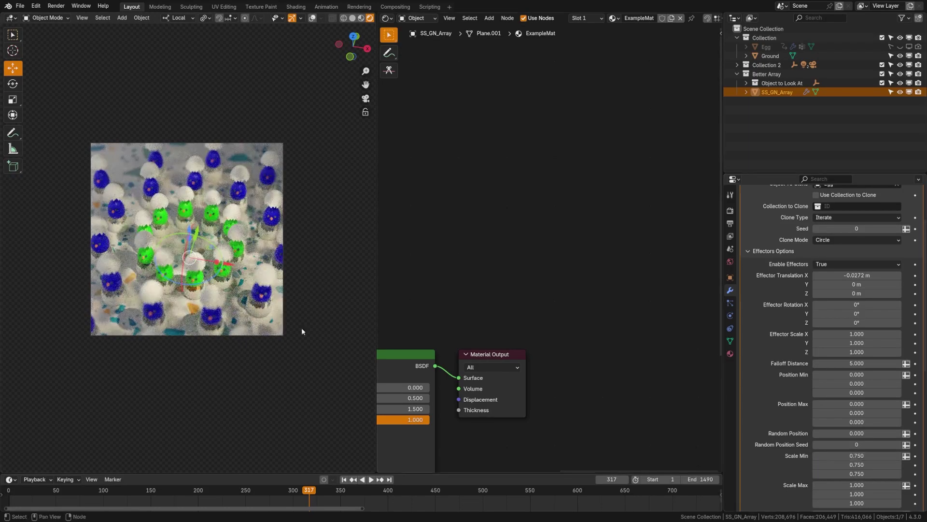
- Slide the effector along X and bring the Attribute and Principled BSDF nodes into view
scroll(193, 299, "up", 1)
left_click_drag(231, 269, 198, 269)
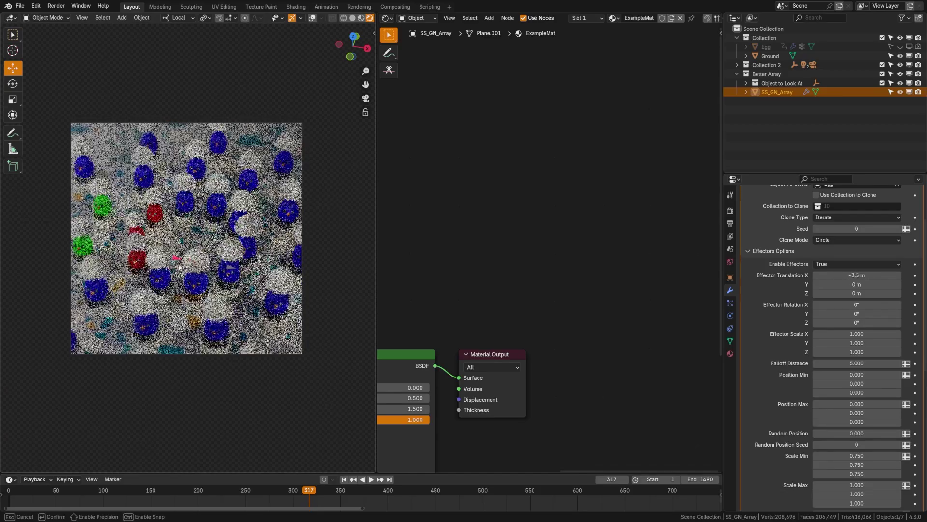
scroll(821, 459, "down", 8)
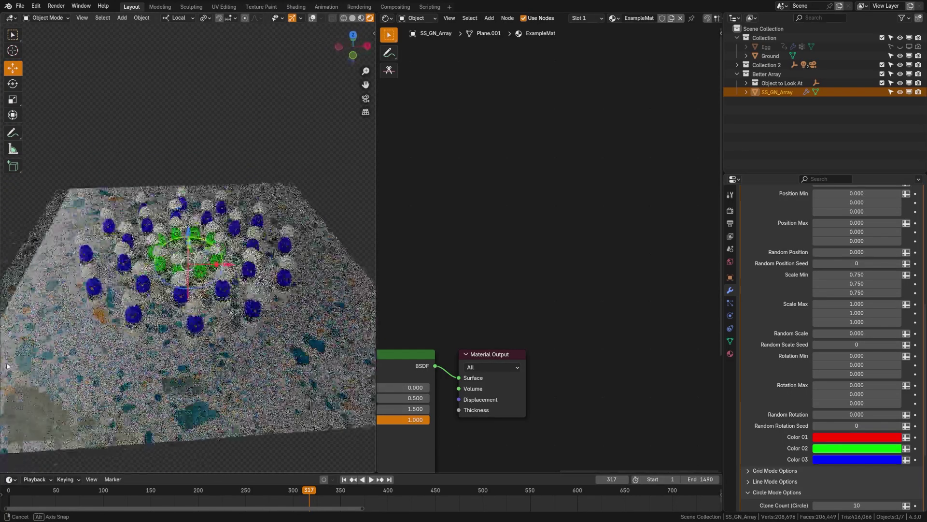
middle_click_drag(468, 381, 626, 249)
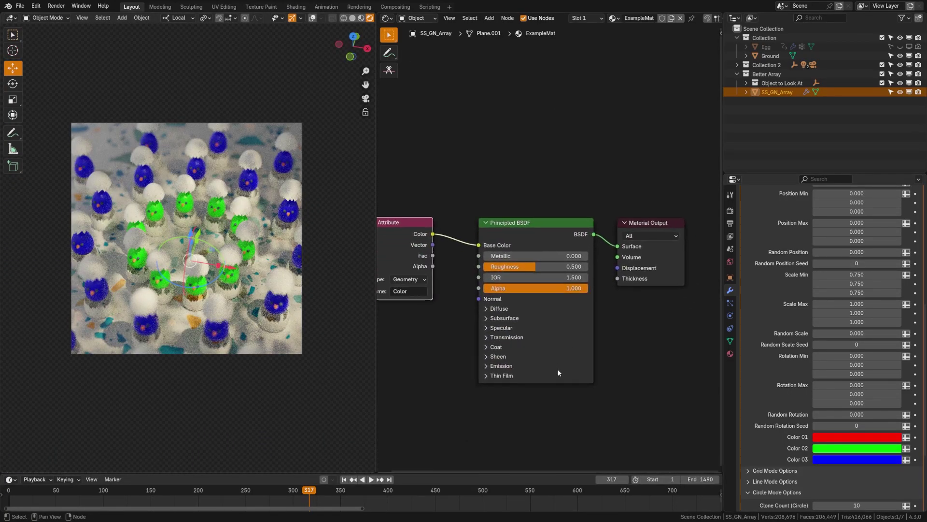
- Reduce the effector's Falloff Distance to 2.200
scroll(840, 275, "up", 5)
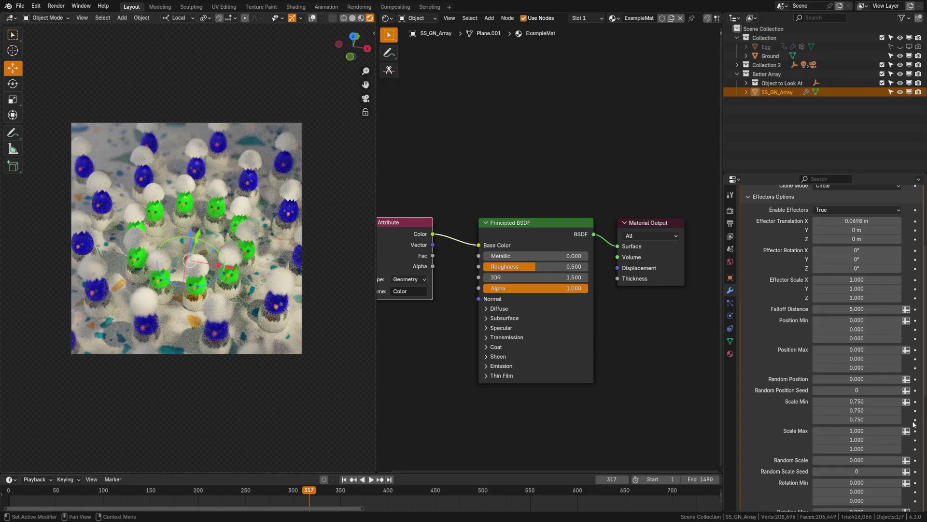
scroll(812, 385, "down", 5)
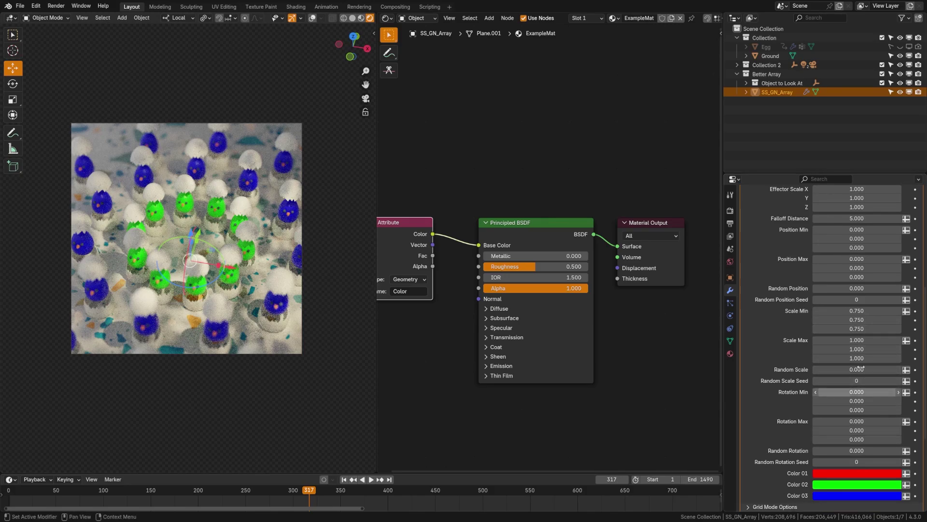
scroll(816, 381, "up", 5)
mouse_move(857, 309)
left_mouse_down()
mouse_move(835, 309)
mouse_move(872, 309)
left_mouse_up()
scroll(850, 291, "up", 5)
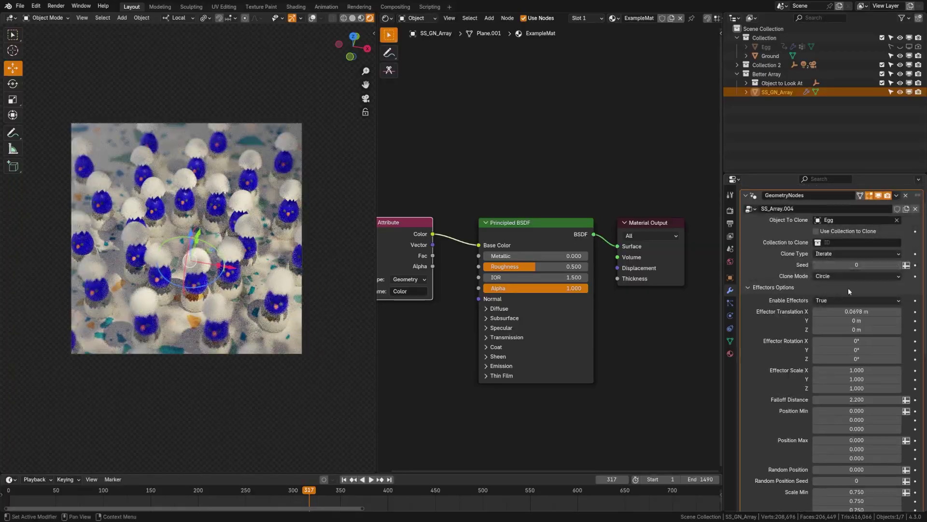
- Set the array's Enable Effectors option to False
left_click(832, 299)
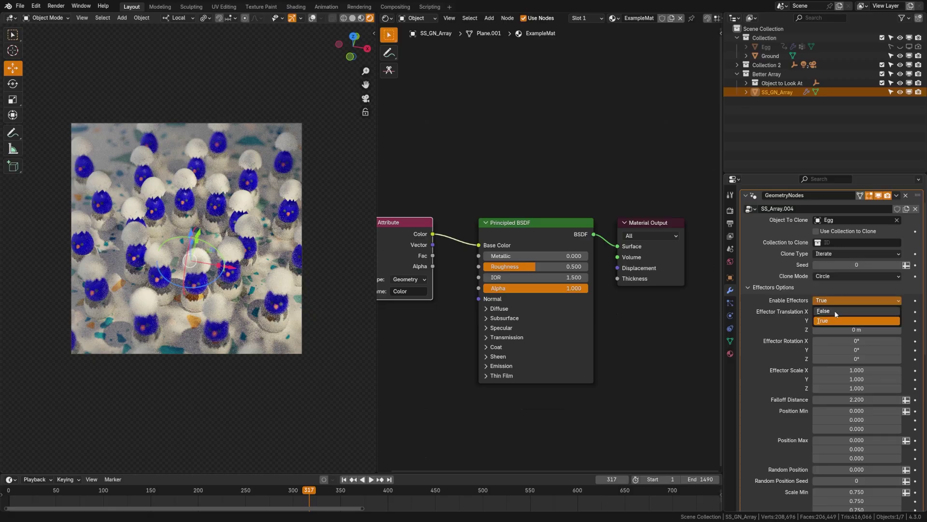
left_click(835, 312)
middle_click_drag(465, 220, 520, 234)
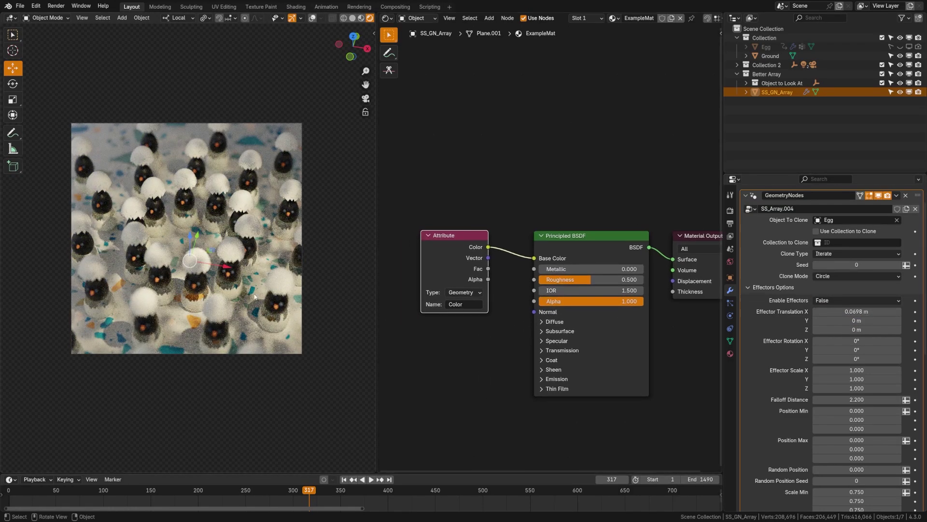
- Unhide Egg and remove the Attribute link from its Base Color
key("alt+h")
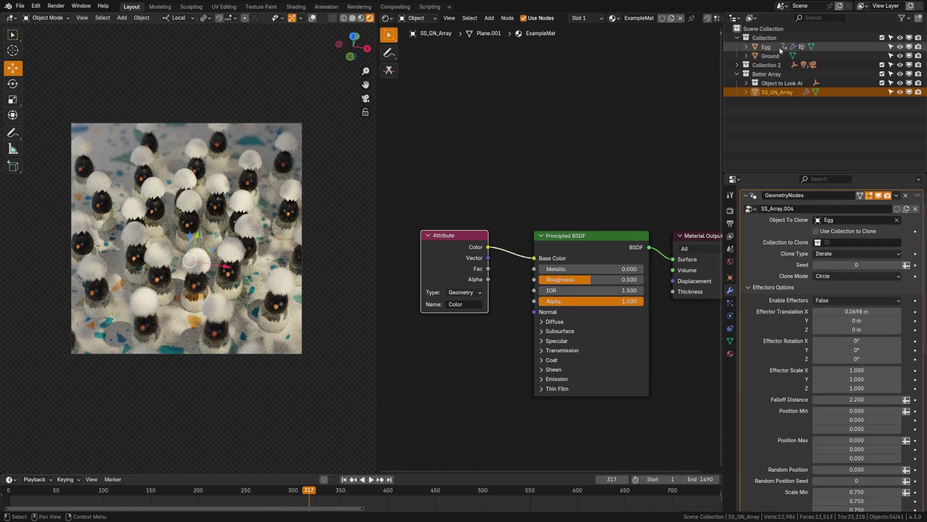
left_click(780, 48)
middle_click_drag(700, 217, 486, 265)
left_click_drag(556, 273, 529, 254)
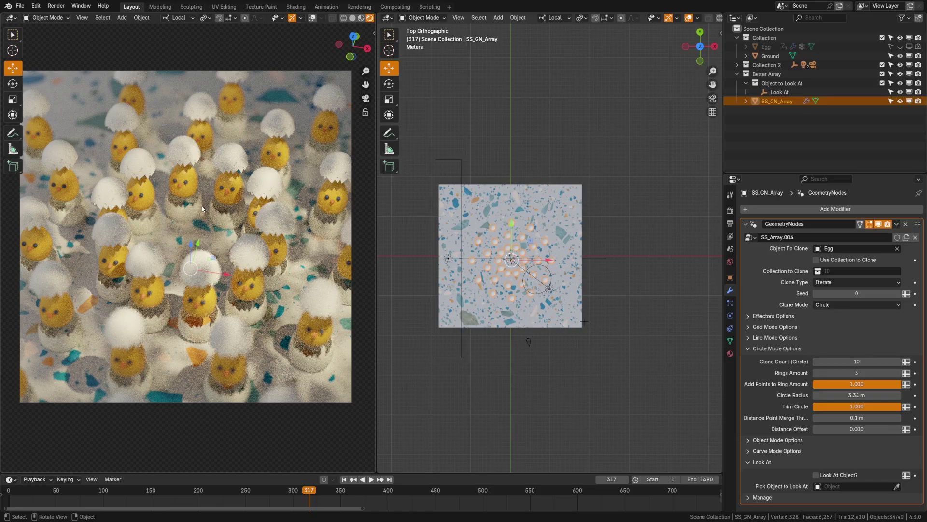
- Switch the left viewport to Material Preview and collapse the circle mode settings
key("z")
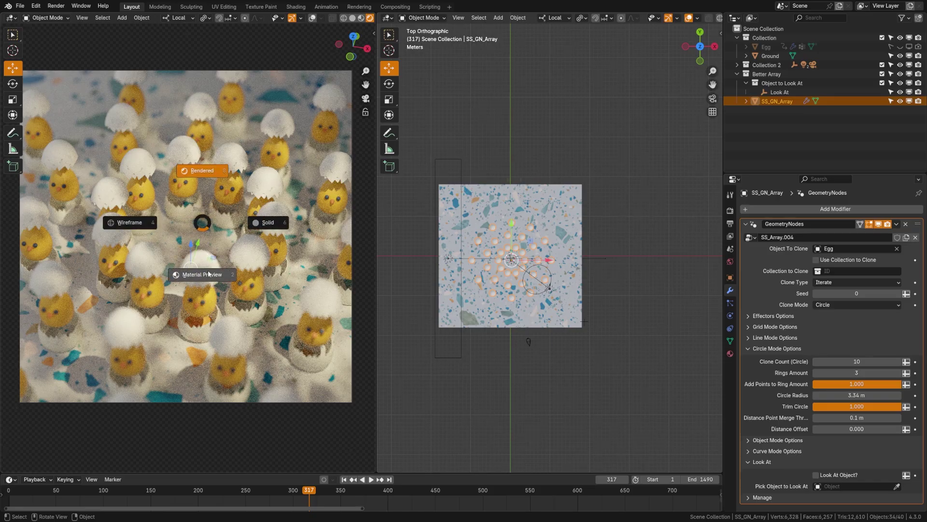
left_click(208, 274)
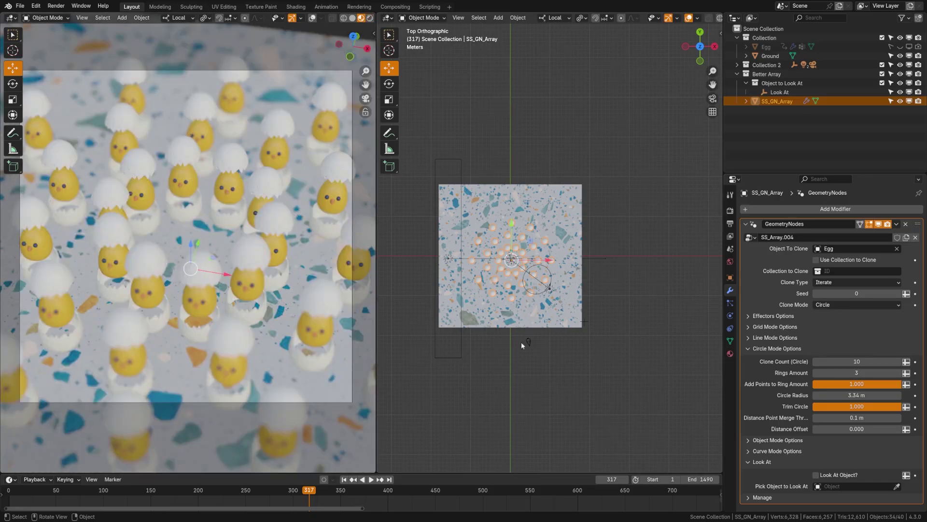
scroll(520, 341, "up", 3)
left_click(775, 349)
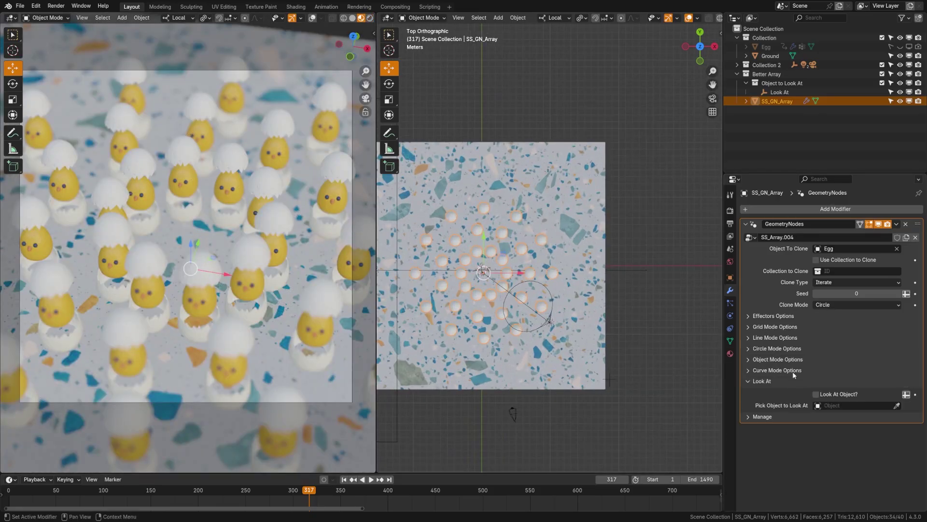
- Enable Look At Object targeting the Look At empty, then move that empty
left_click(816, 395)
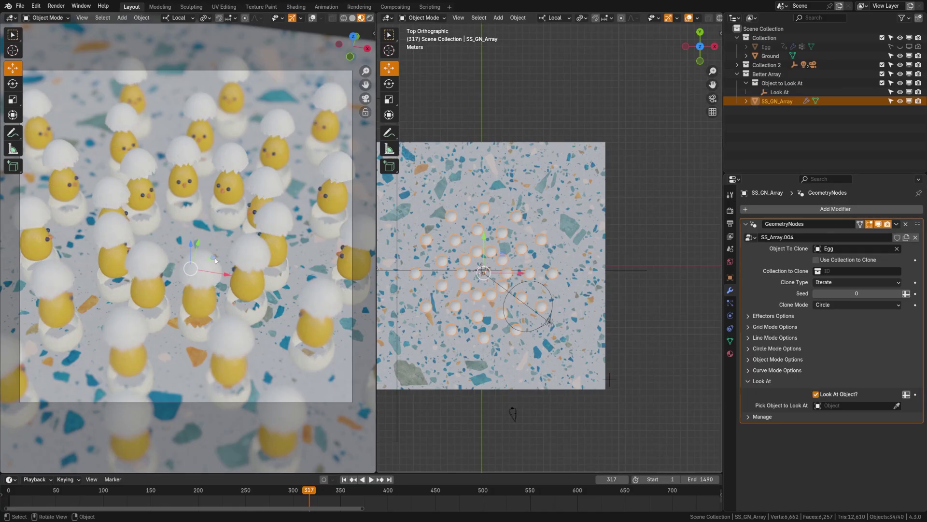
left_click(897, 406)
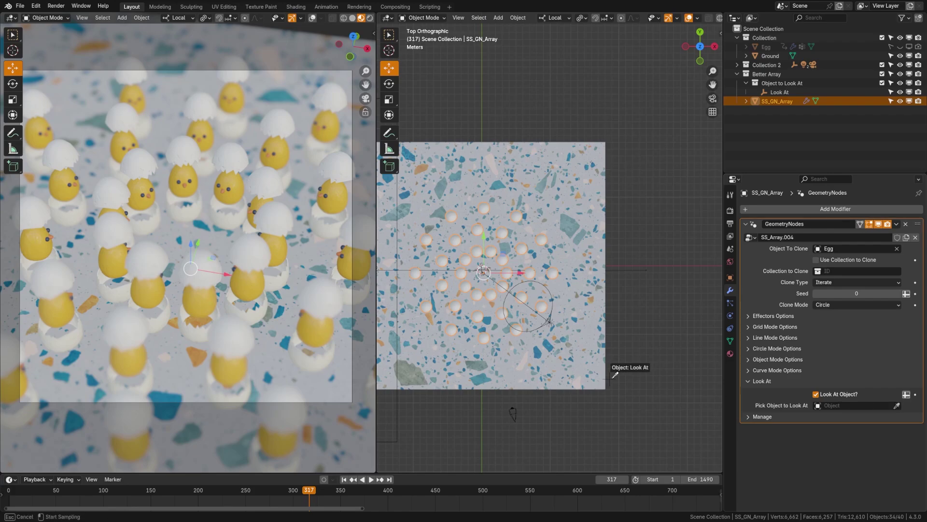
left_click(614, 376)
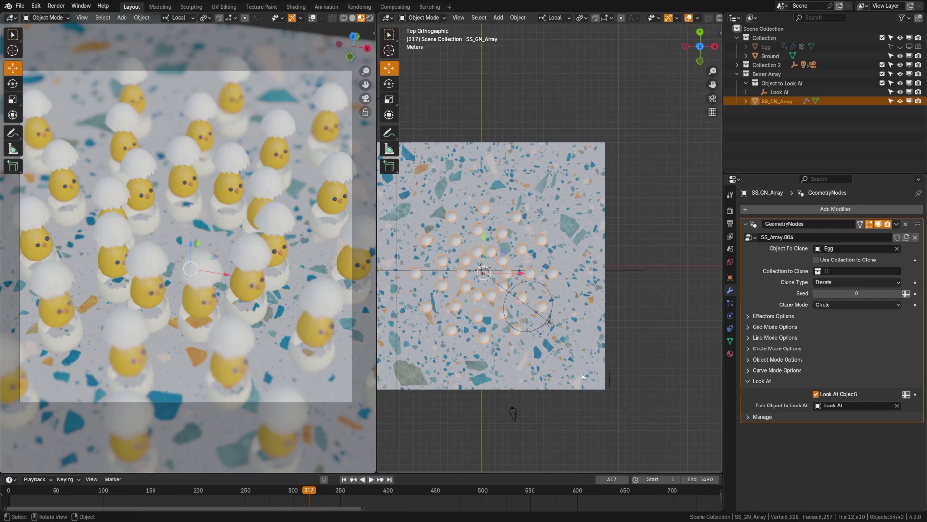
left_click(611, 378)
key("g")
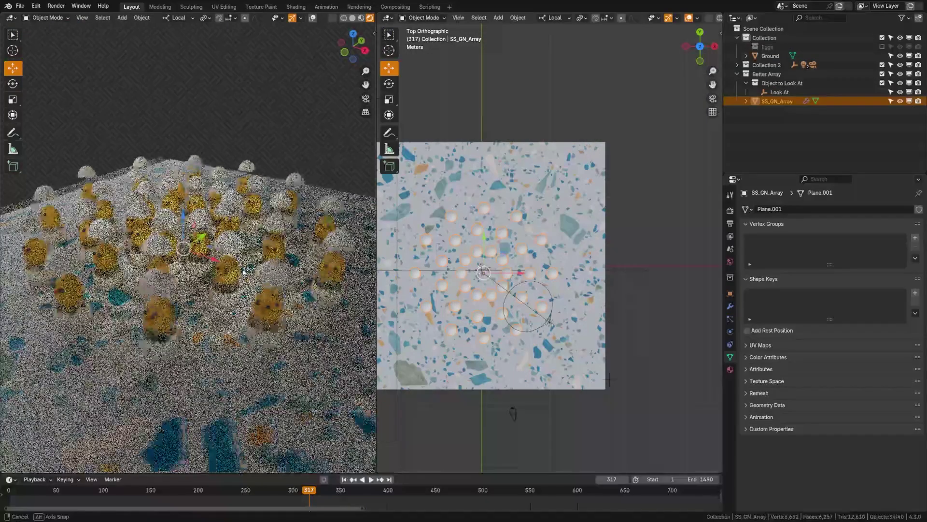
- Set the array to clone from the Eggs collection instead of a single object
middle_click_drag(184, 290, 196, 272)
scroll(196, 271, "up", 2)
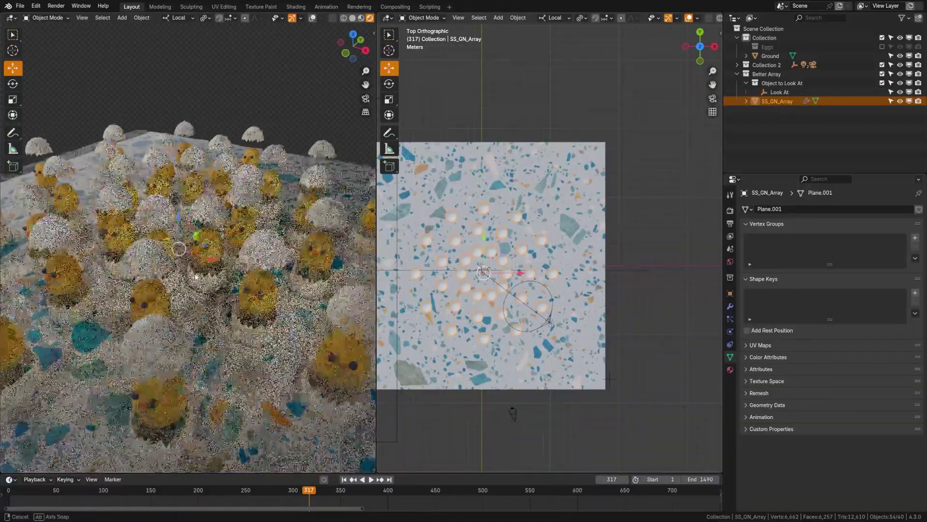
left_click(731, 306)
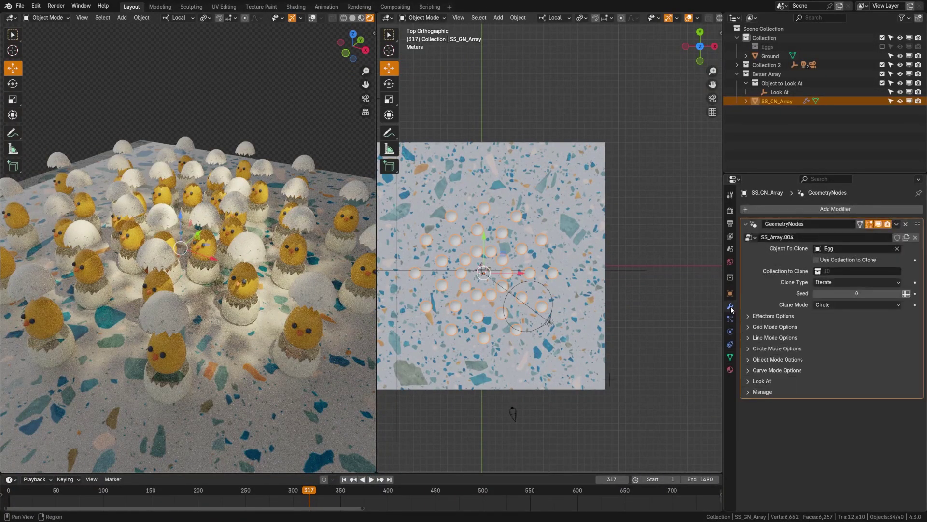
left_click(816, 261)
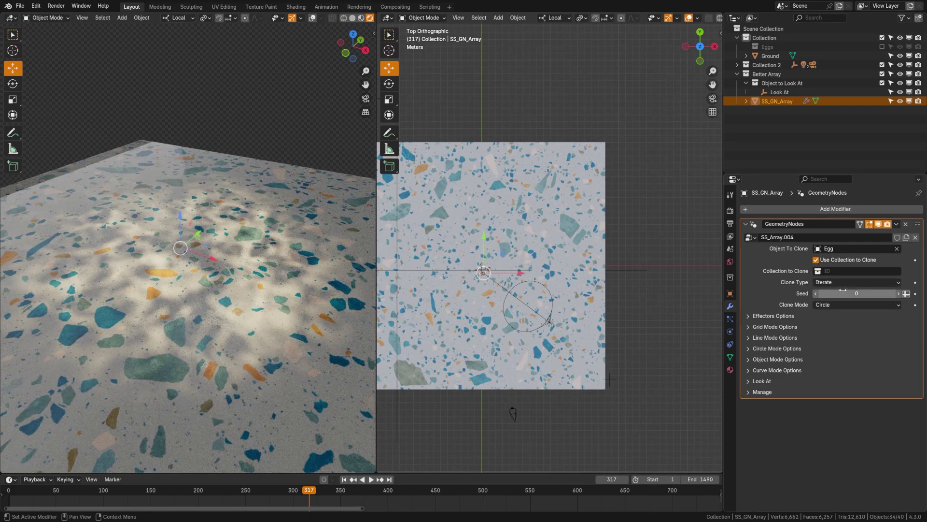
left_click(856, 271)
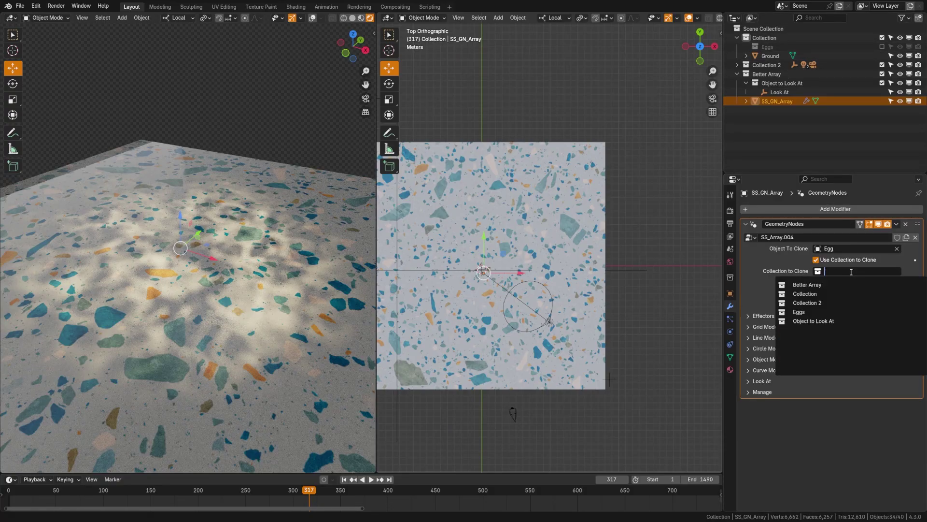
left_click(815, 311)
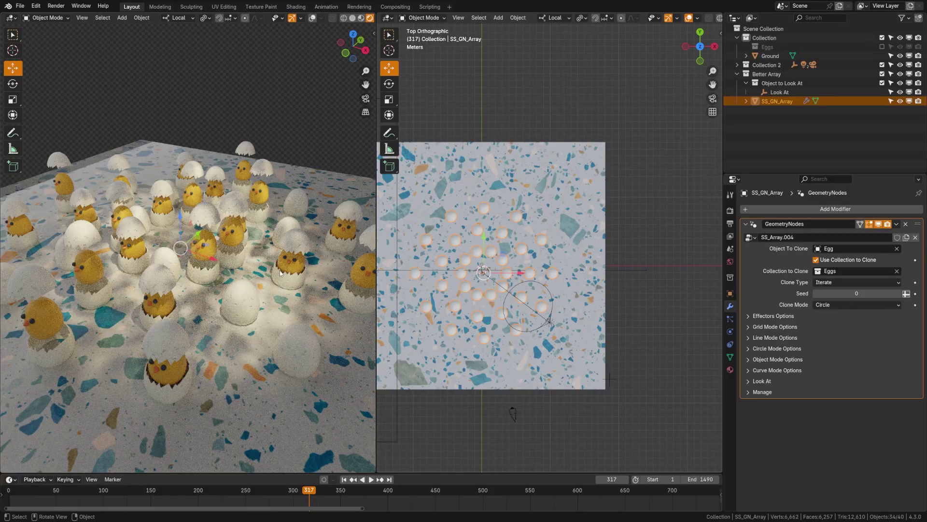
- Change Clone Type from Iterate to Random and raise the Seed to 4
middle_click_drag(209, 274, 236, 276)
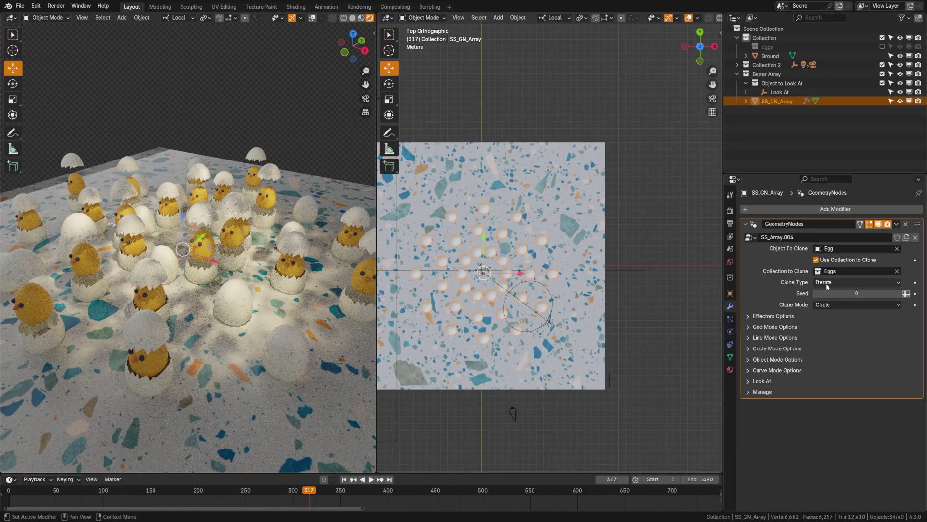
left_click(825, 283)
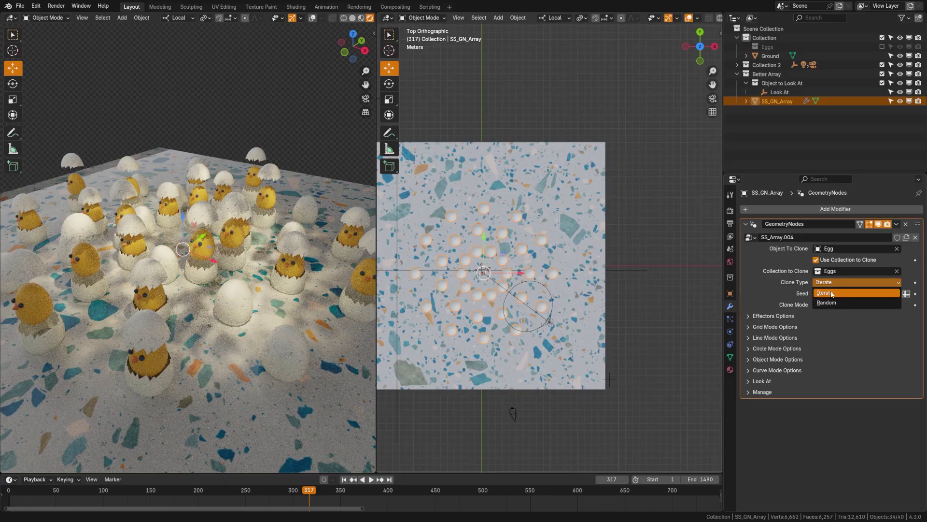
left_click(827, 303)
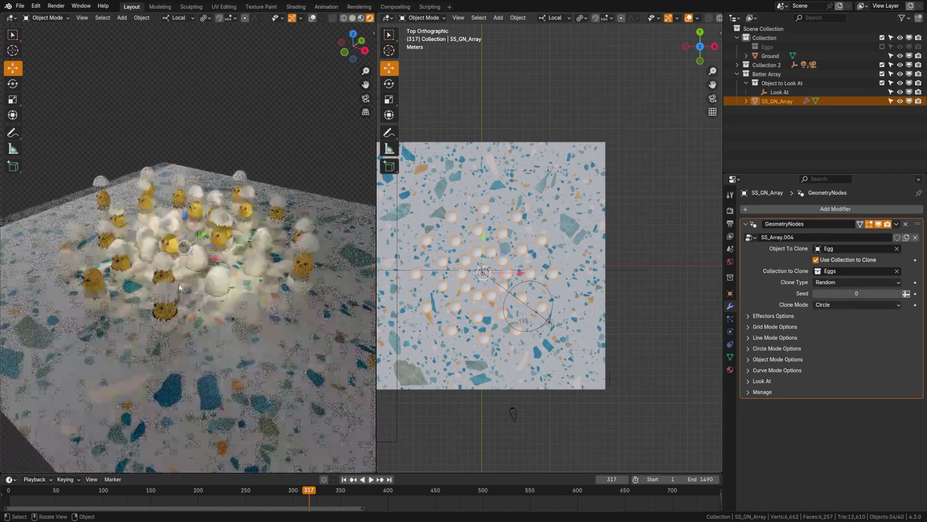
mouse_move(179, 287)
middle_mouse_down()
mouse_move(191, 285)
mouse_move(183, 288)
middle_mouse_up()
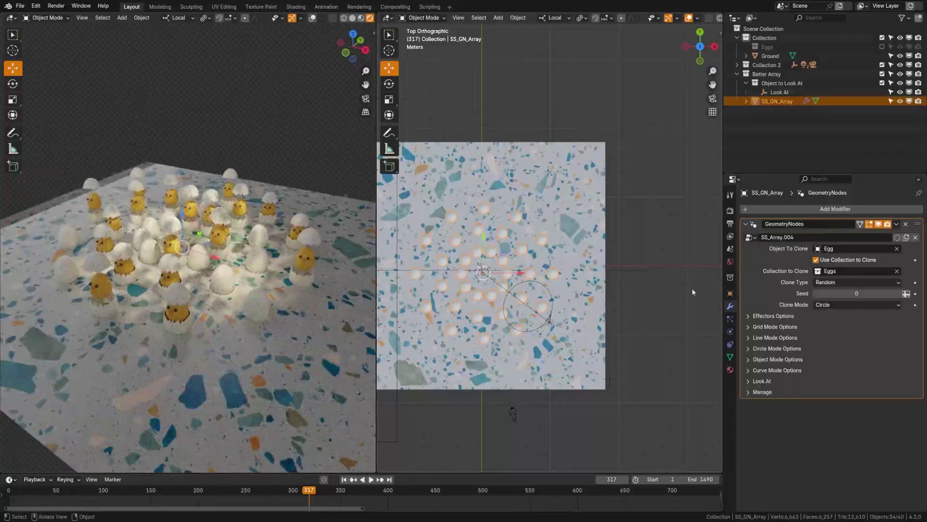
left_click(900, 294)
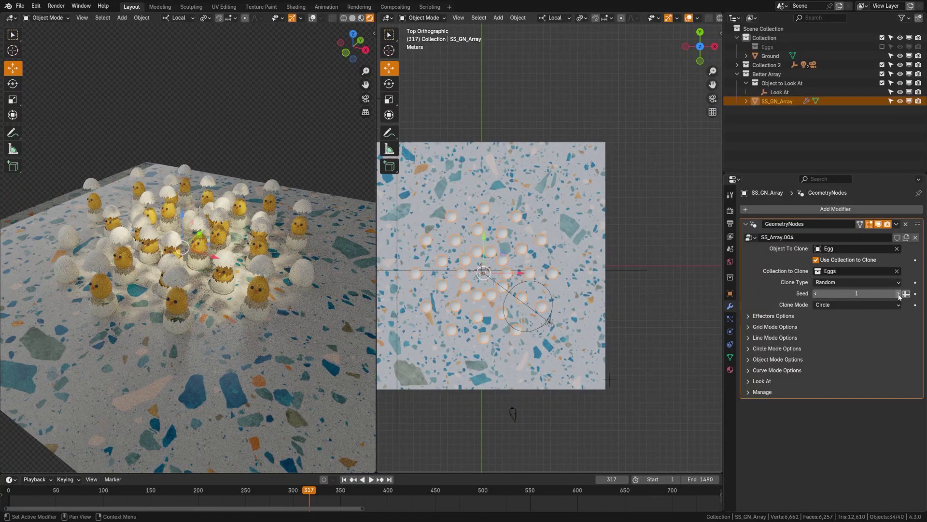
left_click(899, 294)
left_click(900, 294)
left_click(899, 294)
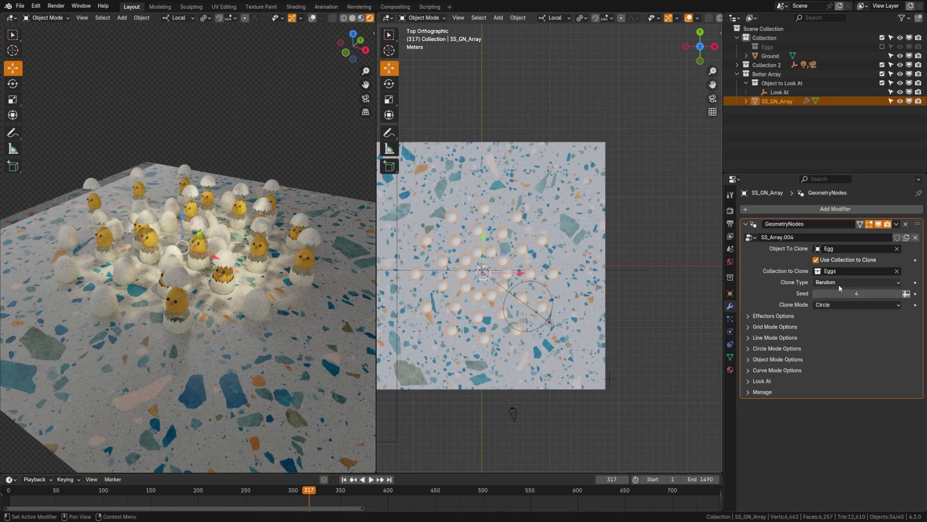
- Switch Clone Mode to Line and check the Line Mode Options
left_click(835, 305)
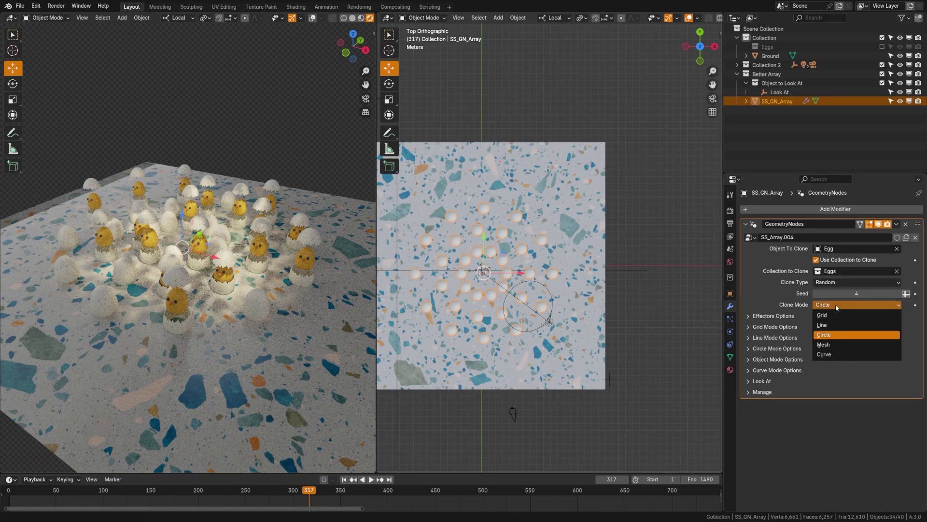
left_click(832, 325)
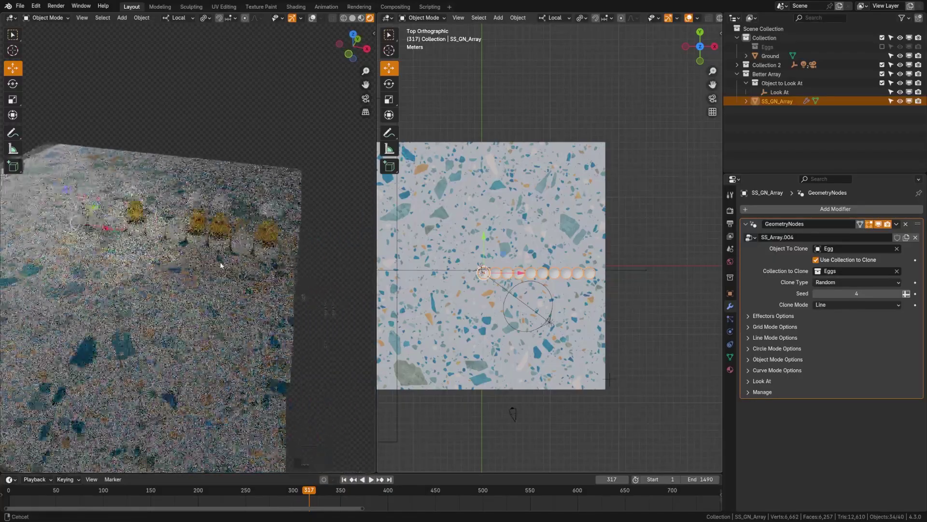
left_click(775, 337)
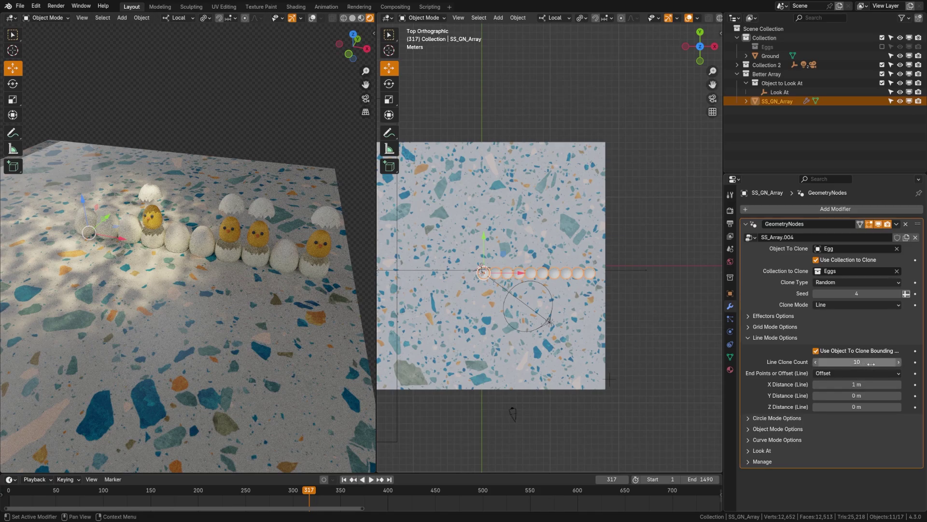
left_click(776, 338)
- Switch Clone Mode to Mesh, cloning onto the Vertices of Ex.Mesh.003
left_click(836, 304)
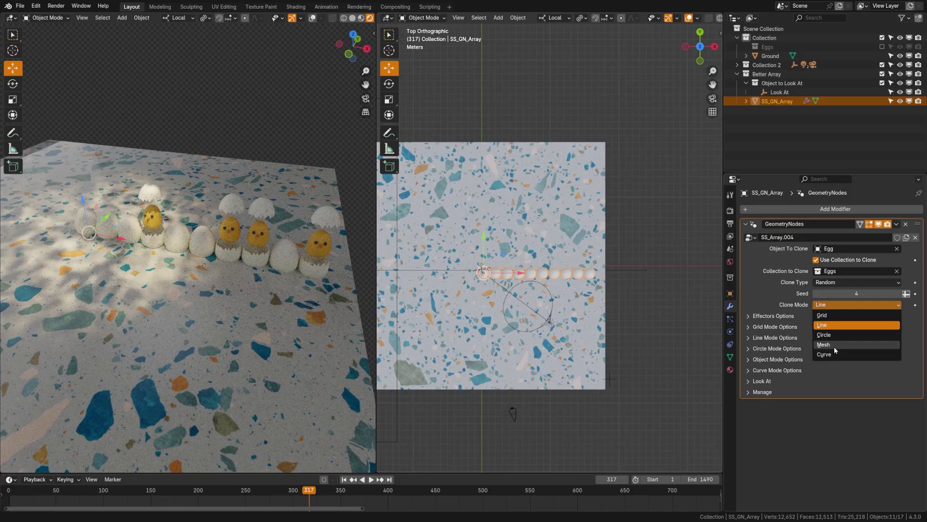
left_click(833, 347)
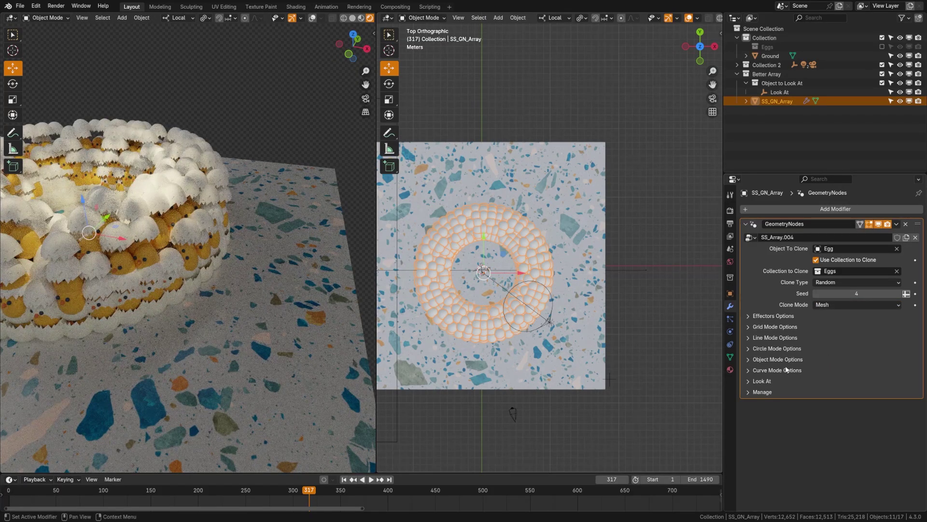
left_click(778, 359)
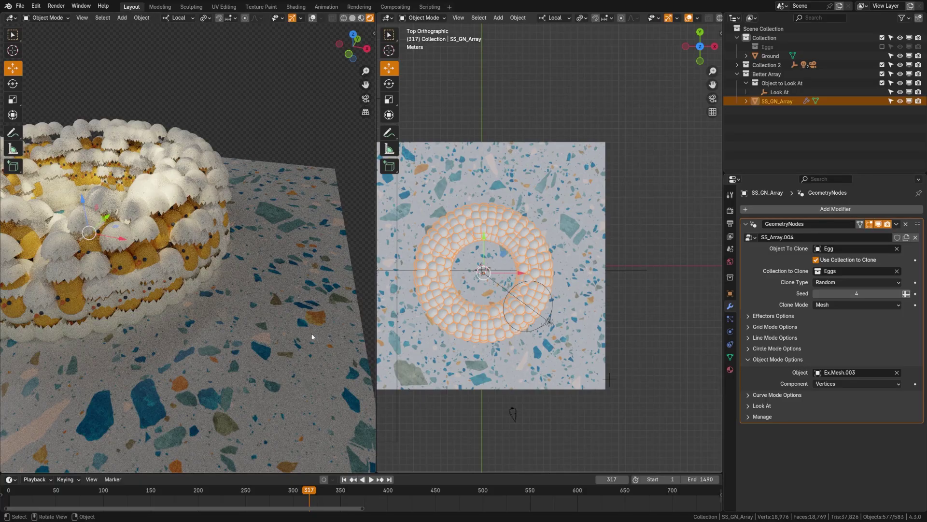
middle_click_drag(261, 317, 264, 319)
left_click(852, 383)
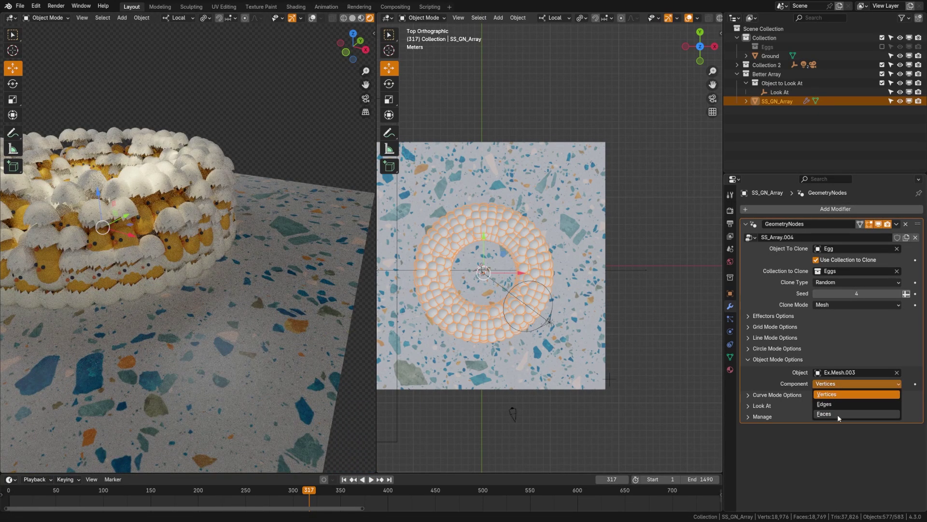
left_click(842, 394)
middle_click_drag(232, 295, 237, 297)
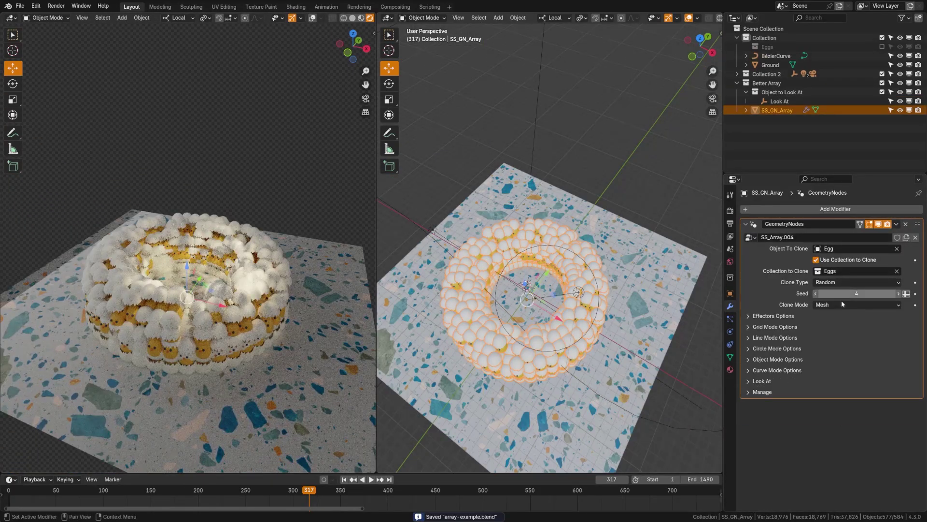
left_click(836, 283)
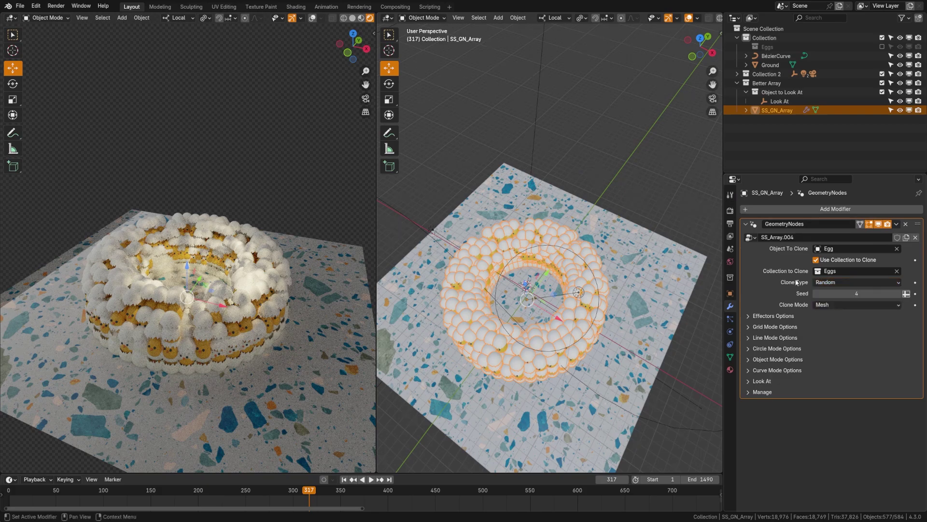
- Set Clone Mode to Curve with BézierCurve picked as the path
left_click(841, 307)
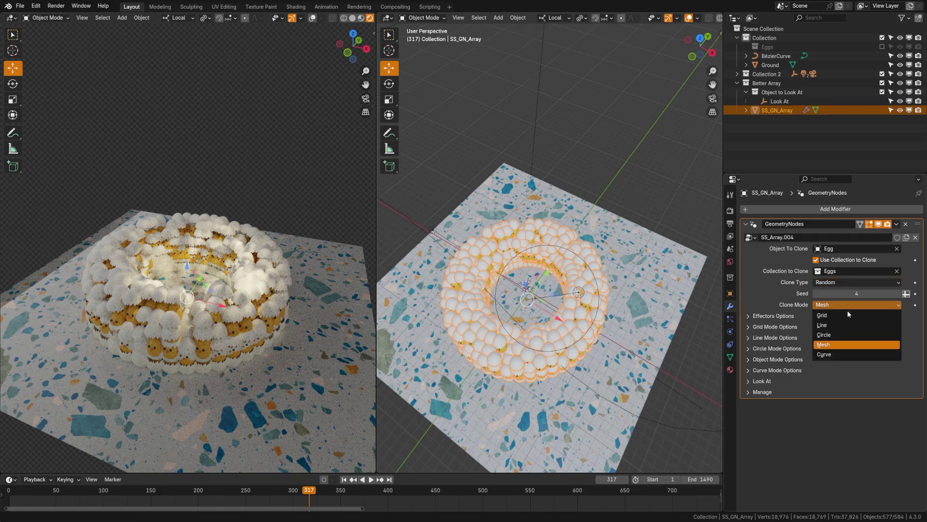
left_click(834, 355)
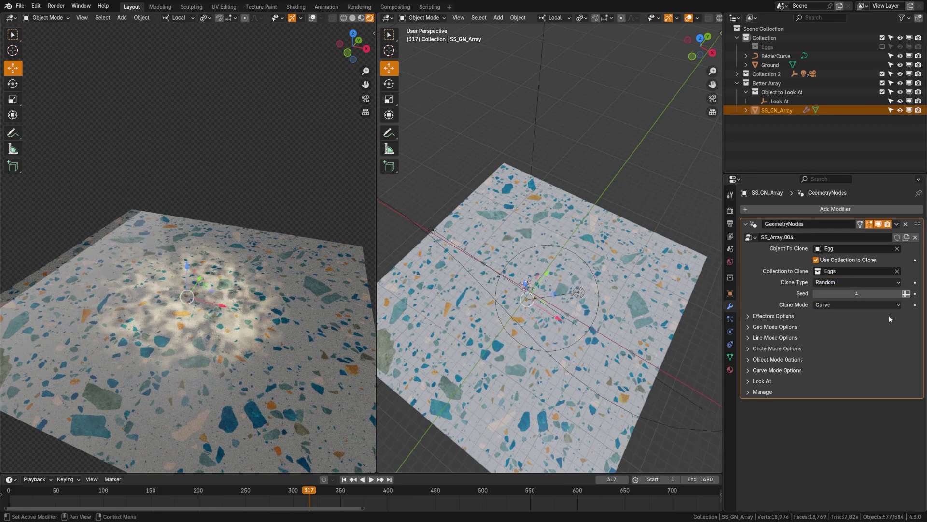
left_click(777, 370)
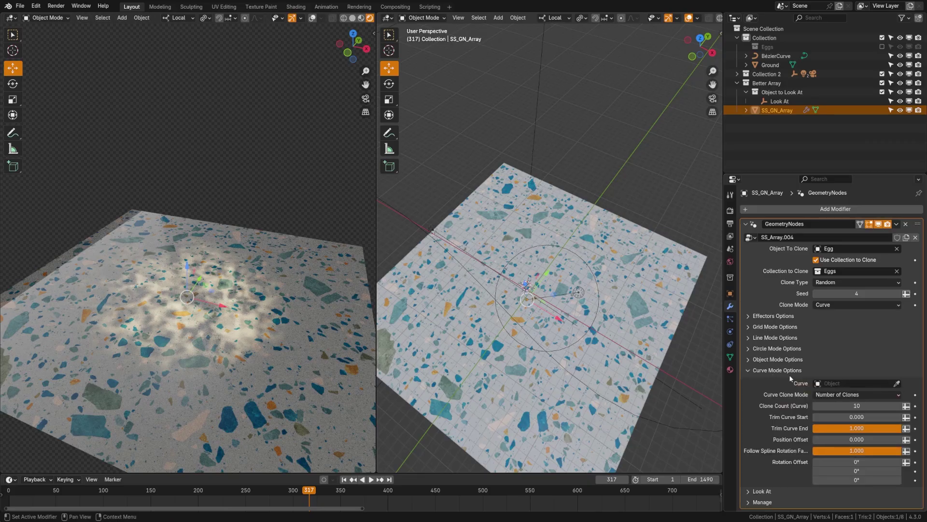
left_click(897, 384)
left_click(652, 419)
- Hide the Ground plane and reselect SS_GN_Array
scroll(563, 368, "down", 3)
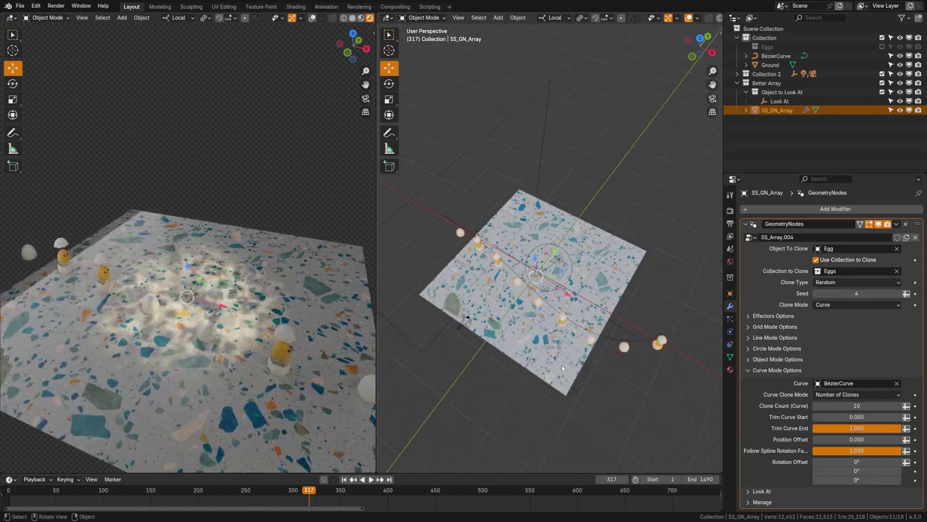
middle_click_drag(563, 368, 435, 271)
scroll(405, 258, "up", 2)
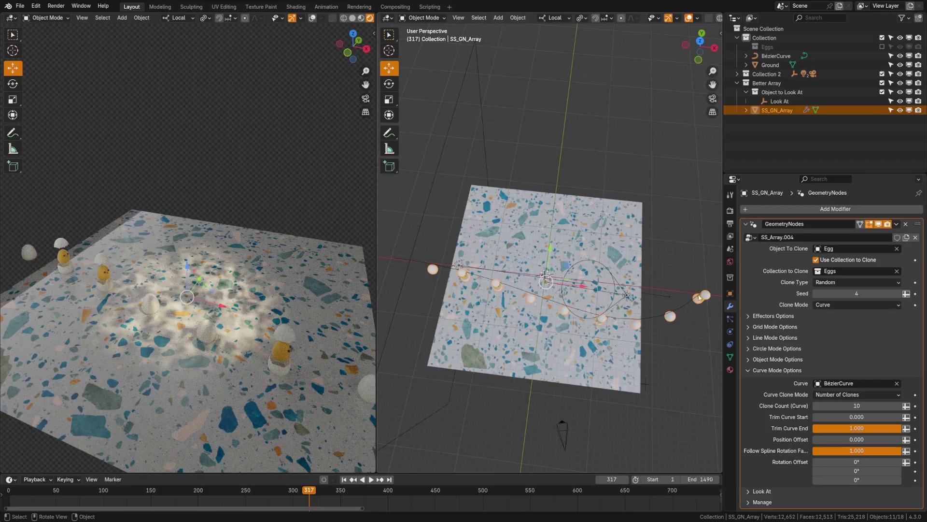
left_click(509, 348)
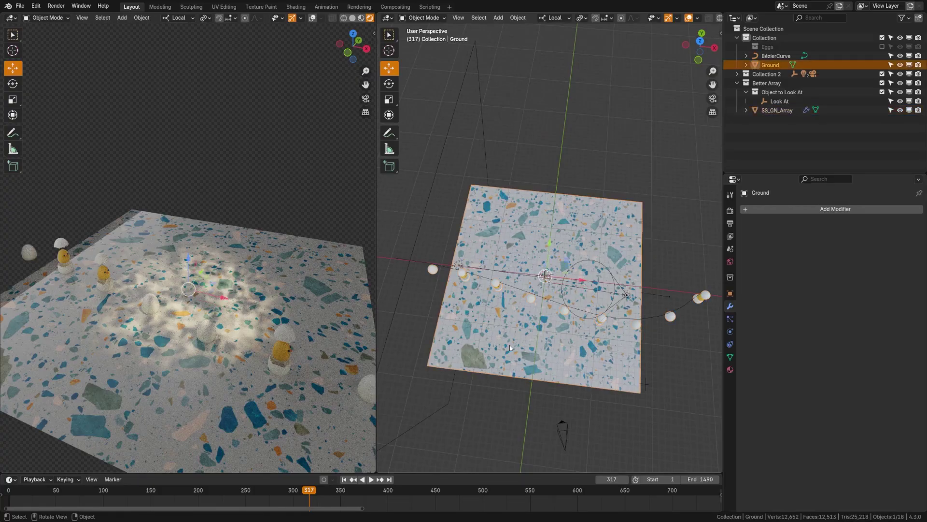
key("h")
scroll(188, 330, "down", 2)
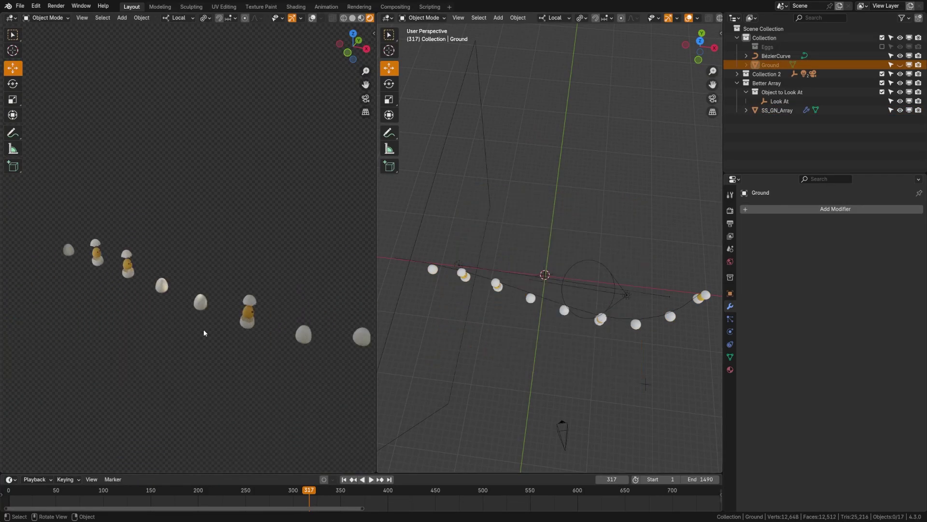
left_click(574, 333)
left_click(807, 111)
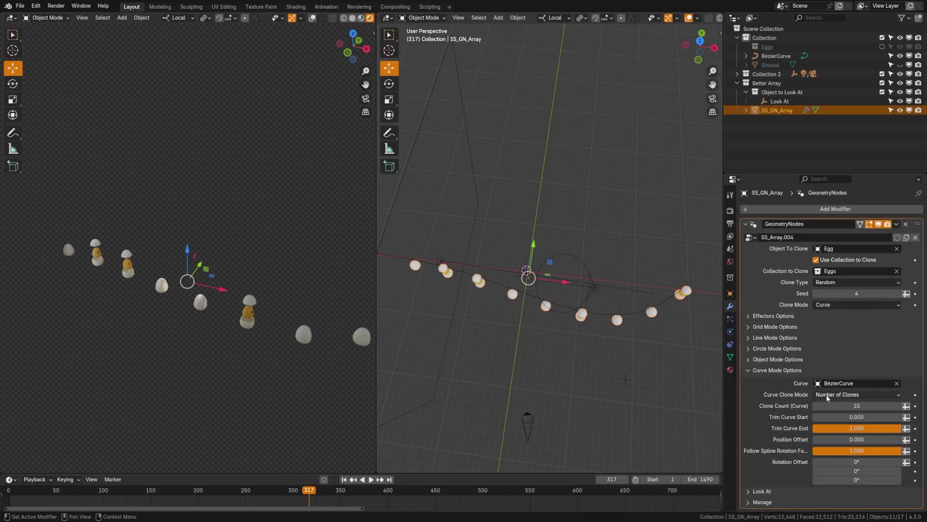
- Set Curve Clone Mode to Number of Clones with a Clone Count of 30
left_click(843, 395)
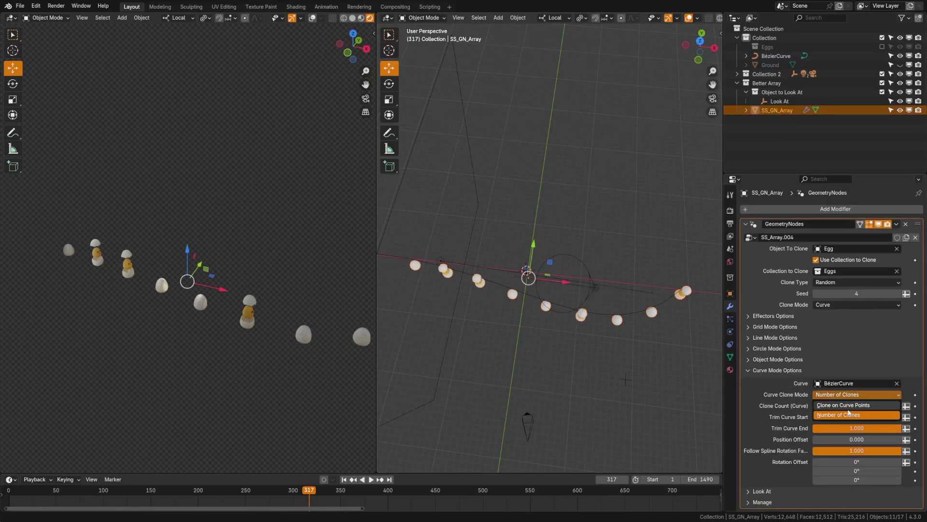
left_click(849, 405)
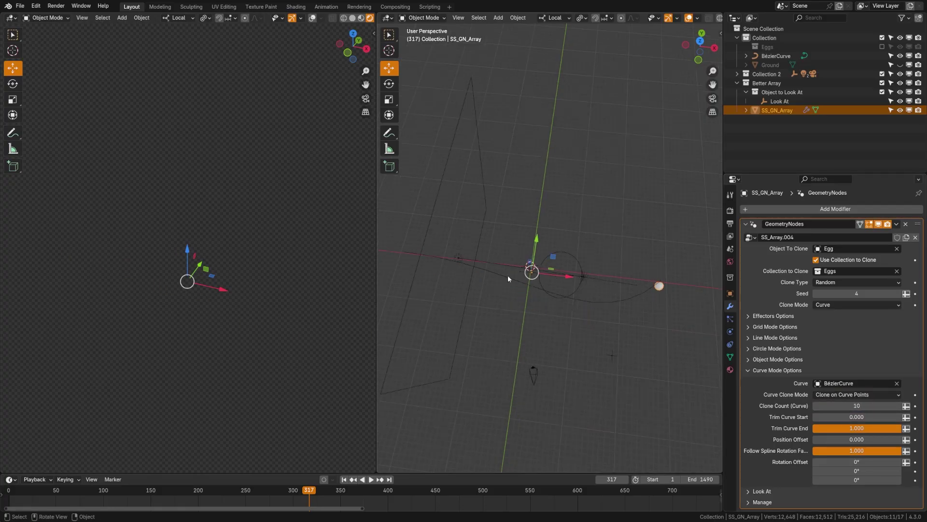
left_click(845, 395)
left_click(845, 415)
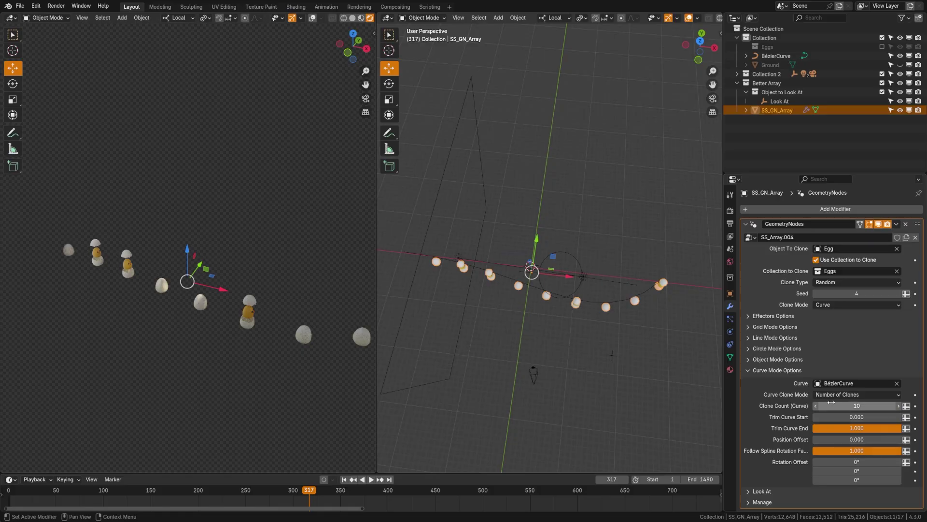
mouse_move(849, 405)
left_mouse_down()
mouse_move(894, 406)
mouse_move(812, 428)
mouse_move(898, 429)
mouse_move(822, 439)
mouse_move(867, 439)
mouse_move(836, 450)
mouse_move(799, 450)
mouse_move(865, 450)
left_mouse_up()
scroll(221, 372, "up", 4)
scroll(263, 407, "up", 2)
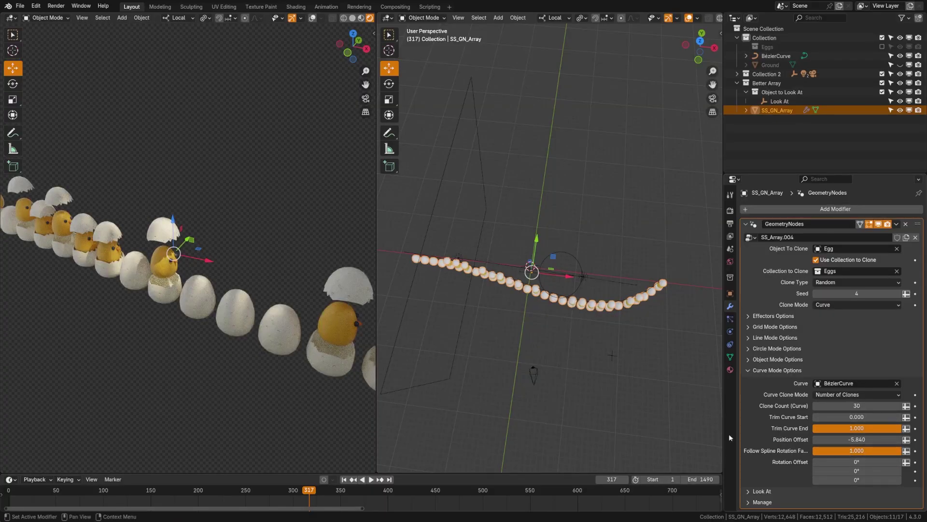
middle_click_drag(309, 333, 230, 315)
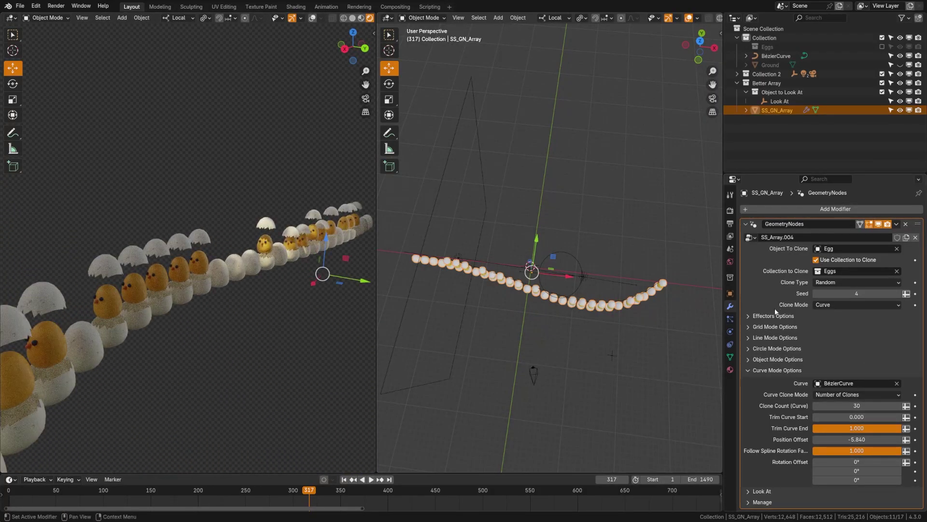
middle_click_drag(290, 309, 216, 312)
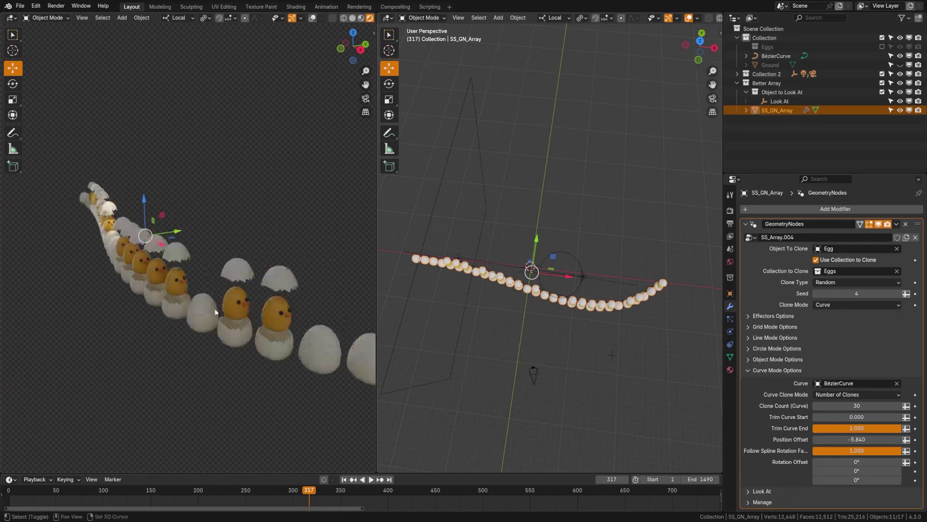